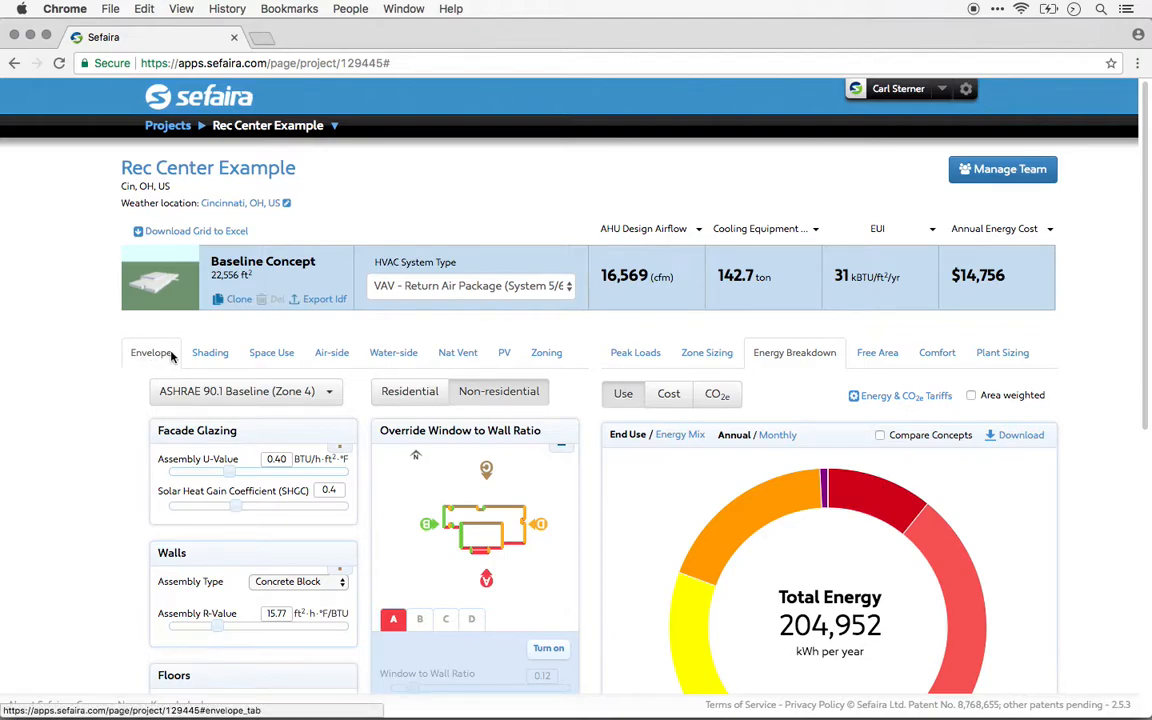
# Review the ASHRAE 90.1 climate zone and CIBSE Part L baseline options for the envelope without changing the selection.
pyautogui.scroll(-2, 145, 356)
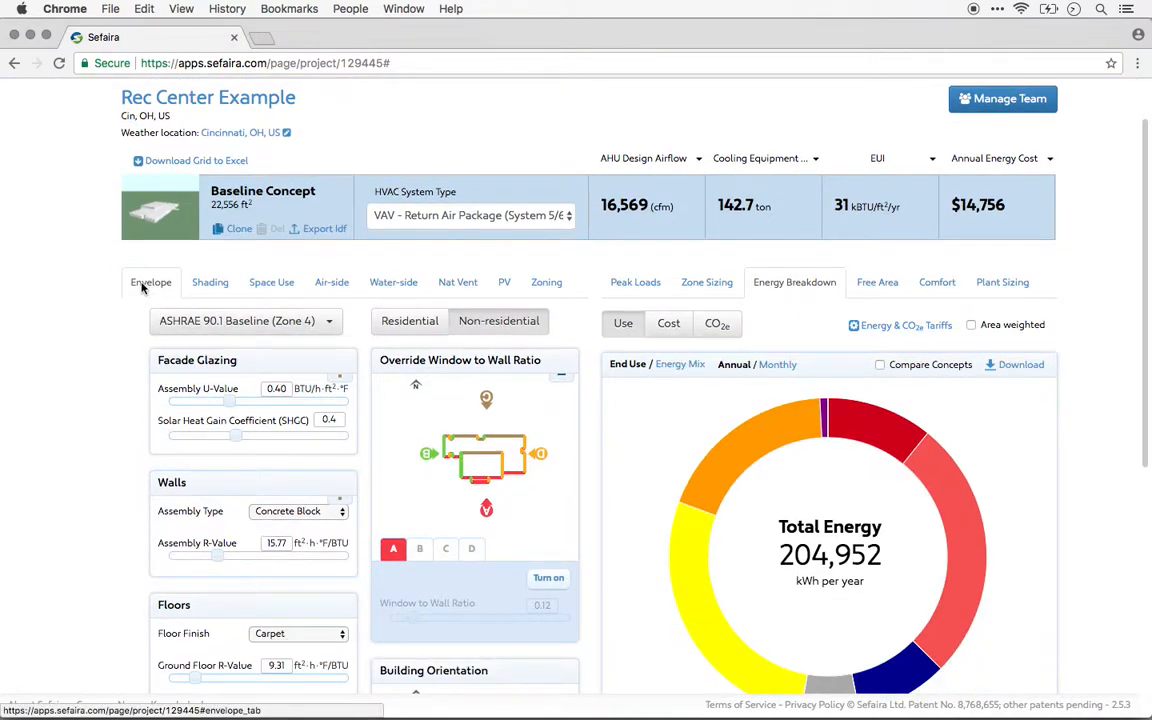
pyautogui.scroll(-4, 143, 288)
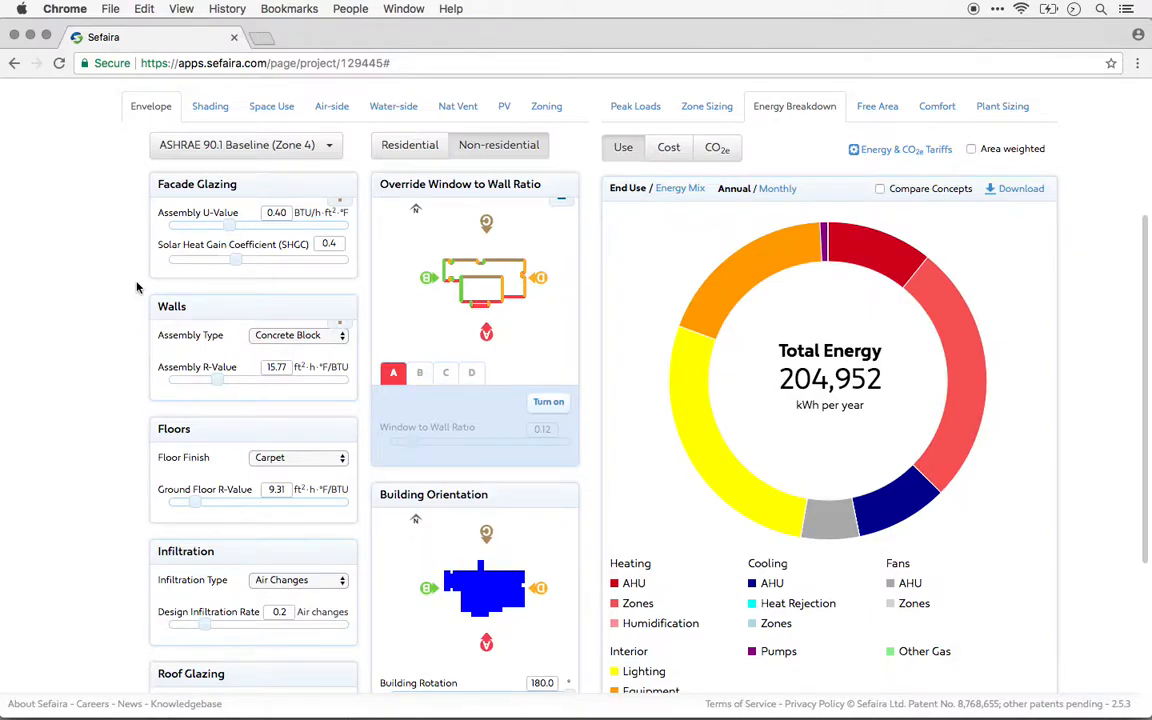
pyautogui.click(327, 155)
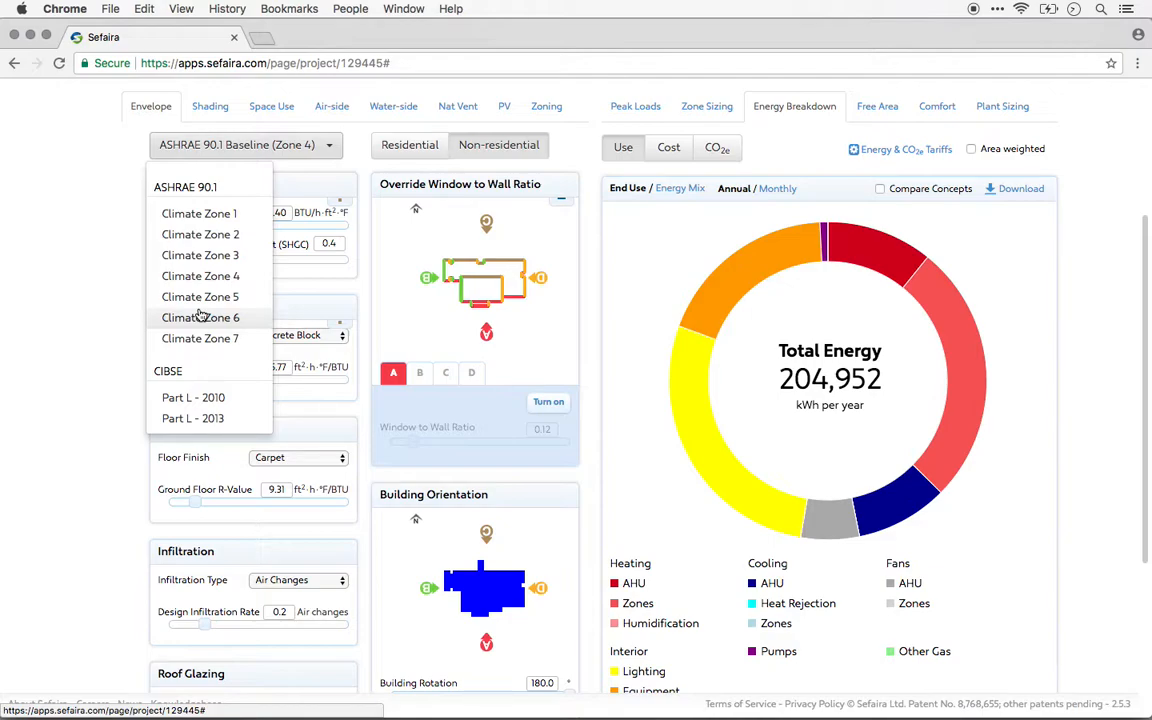
pyautogui.click(105, 276)
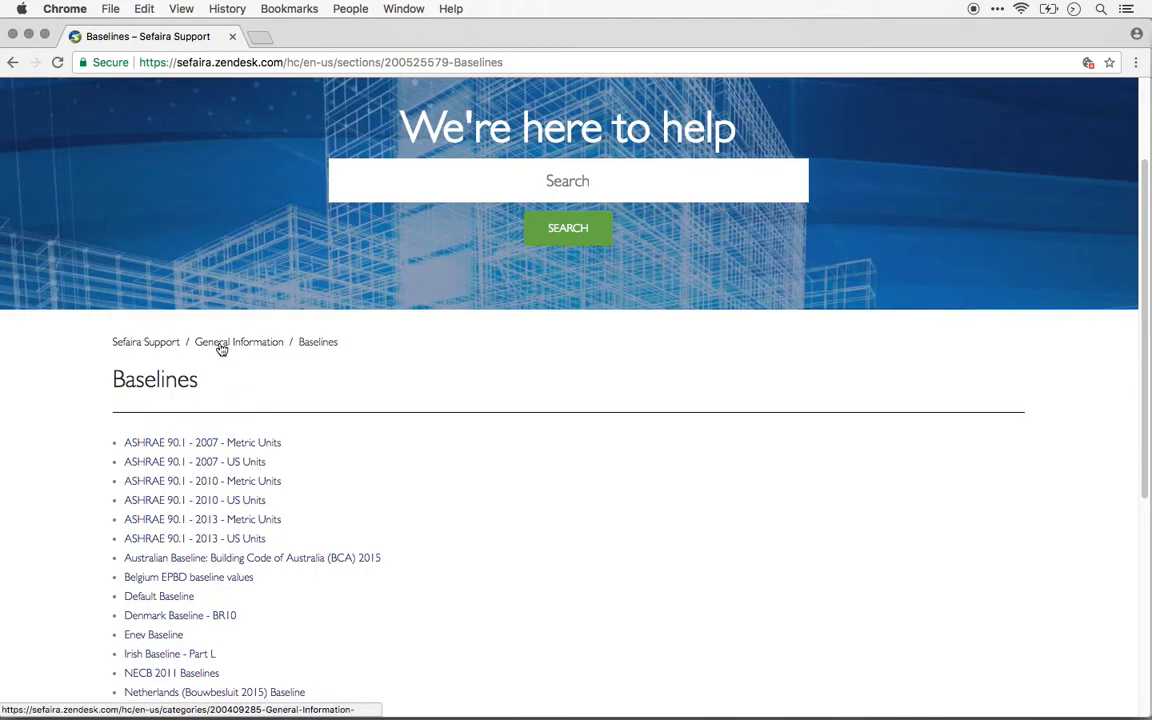
# Look through the list of baseline standards on the Sefaira Support Baselines page.
pyautogui.scroll(-1, 73, 427)
pyautogui.scroll(-5, 73, 427)
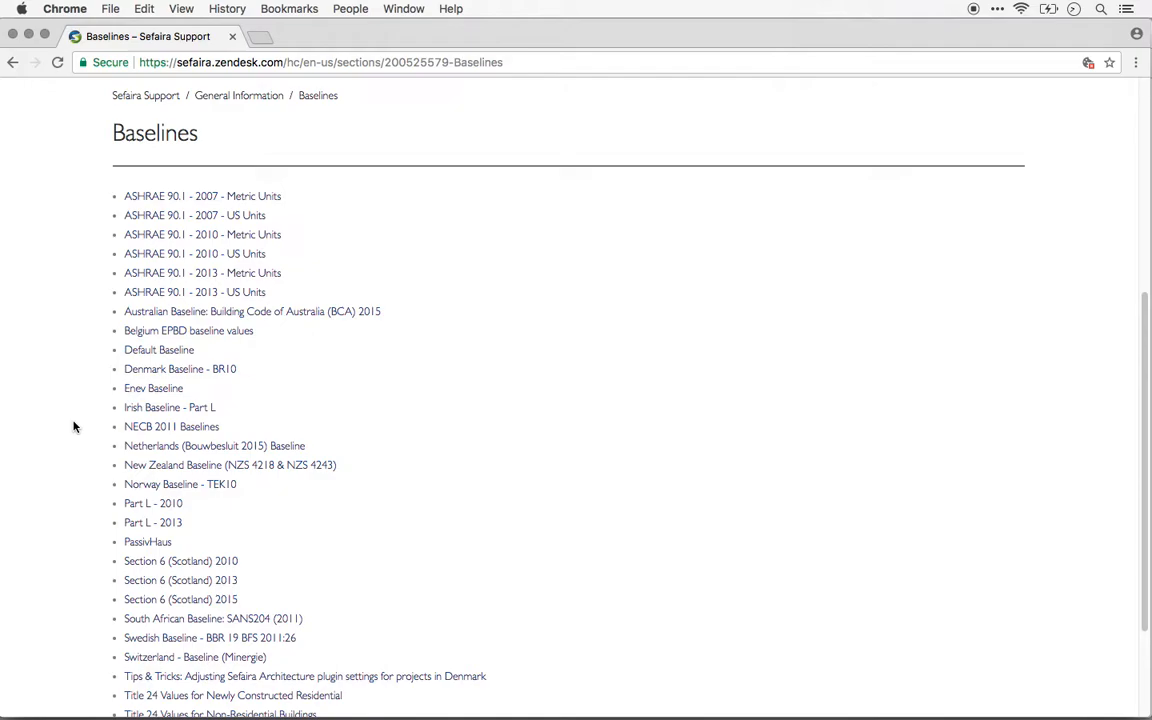
pyautogui.scroll(-1, 73, 427)
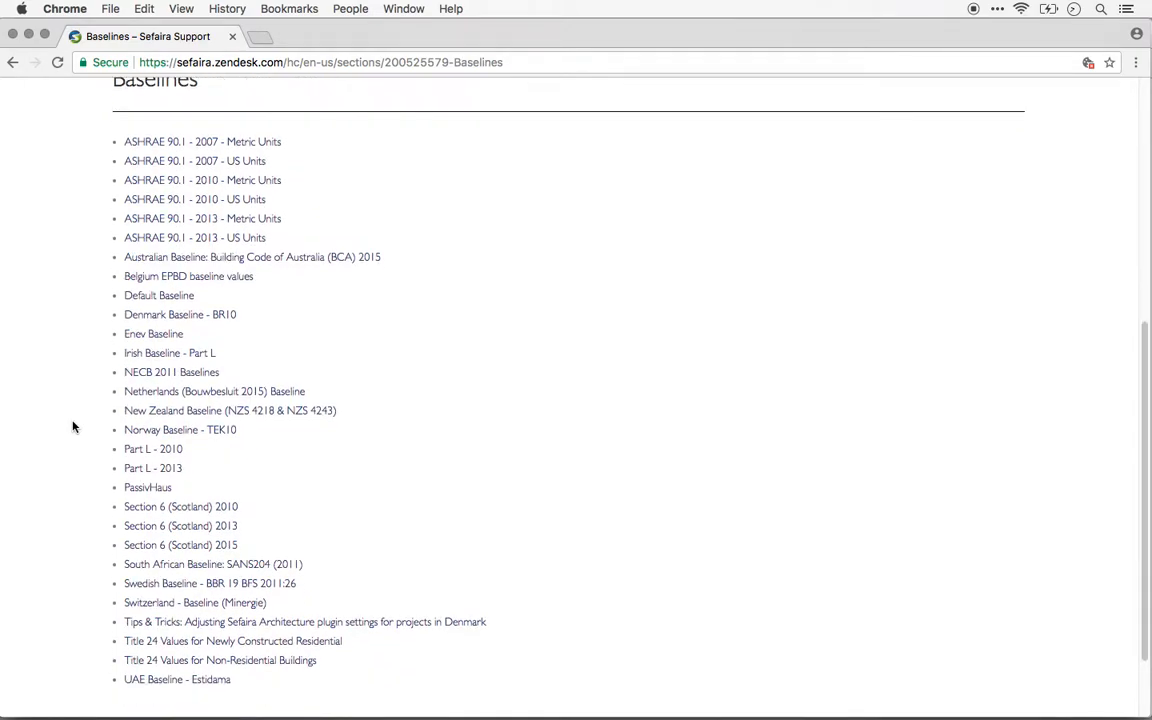
pyautogui.scroll(1, 73, 427)
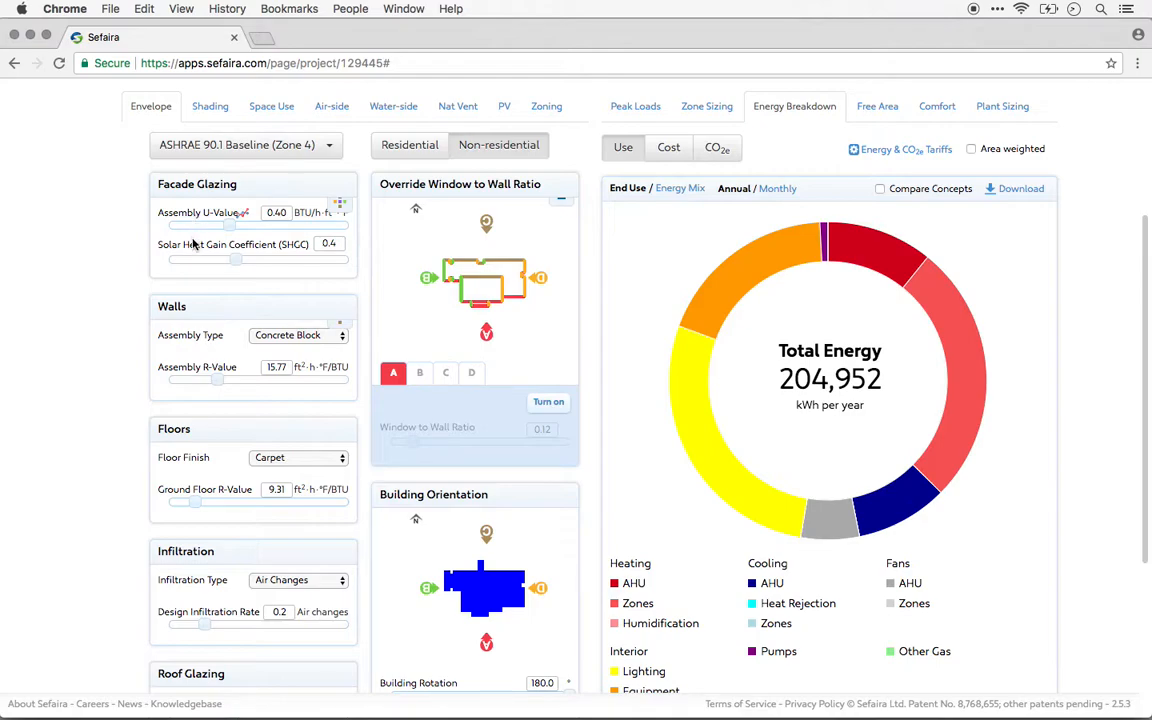
# Inspect the facade glazing properties by orientation, checking collections B and D, and return to editing all planes at once.
pyautogui.click(337, 214)
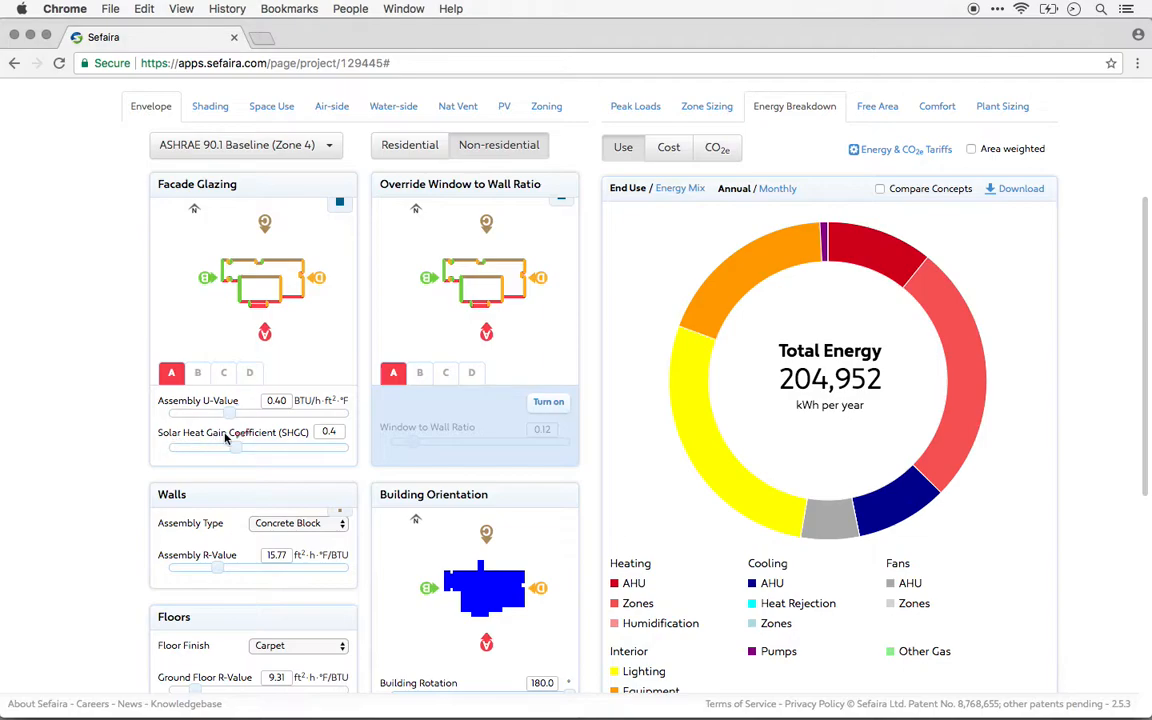
pyautogui.click(197, 373)
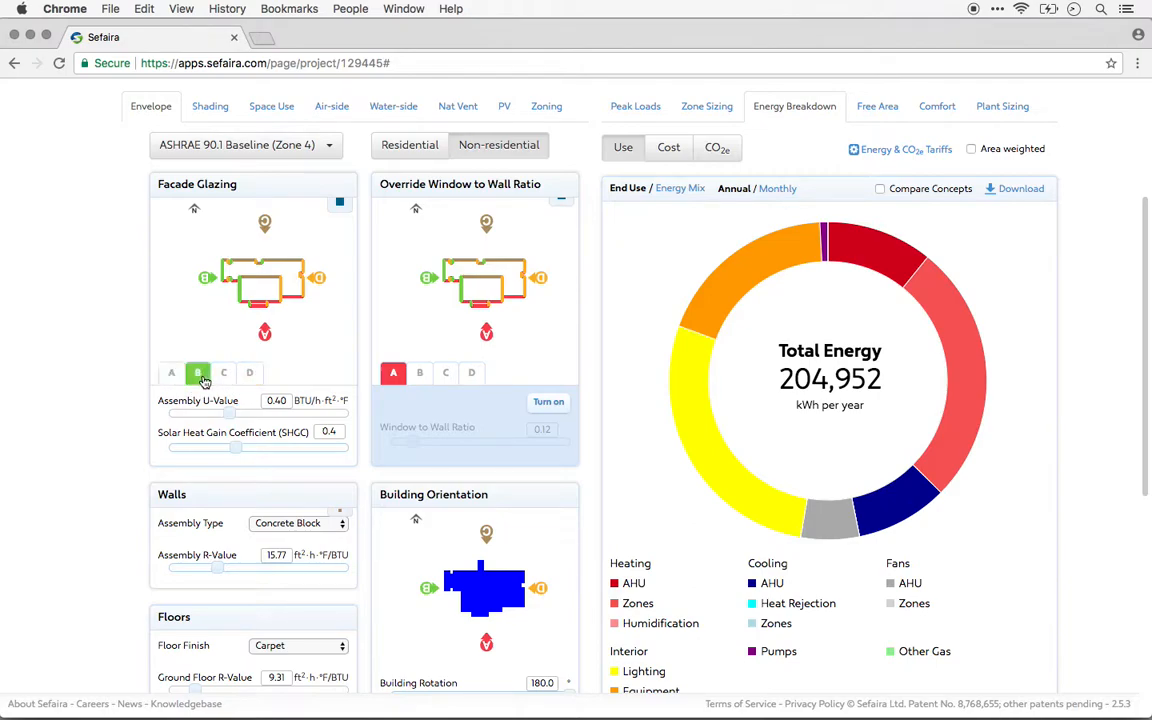
pyautogui.click(250, 374)
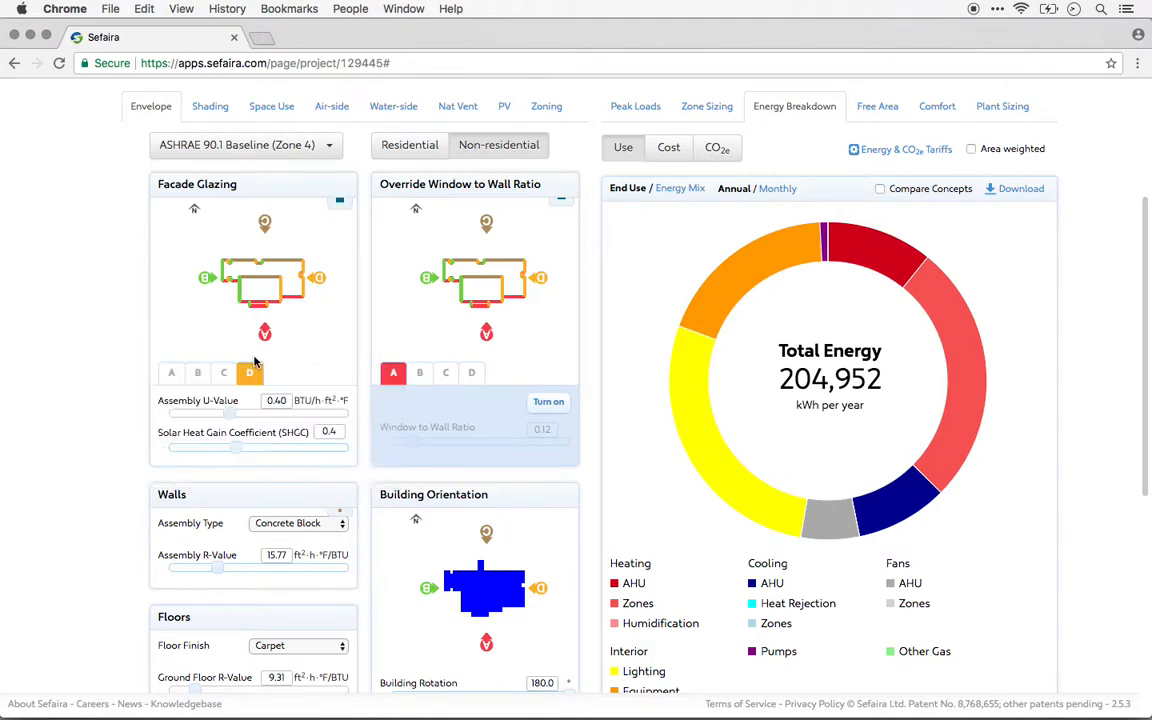
pyautogui.moveTo(194, 345)
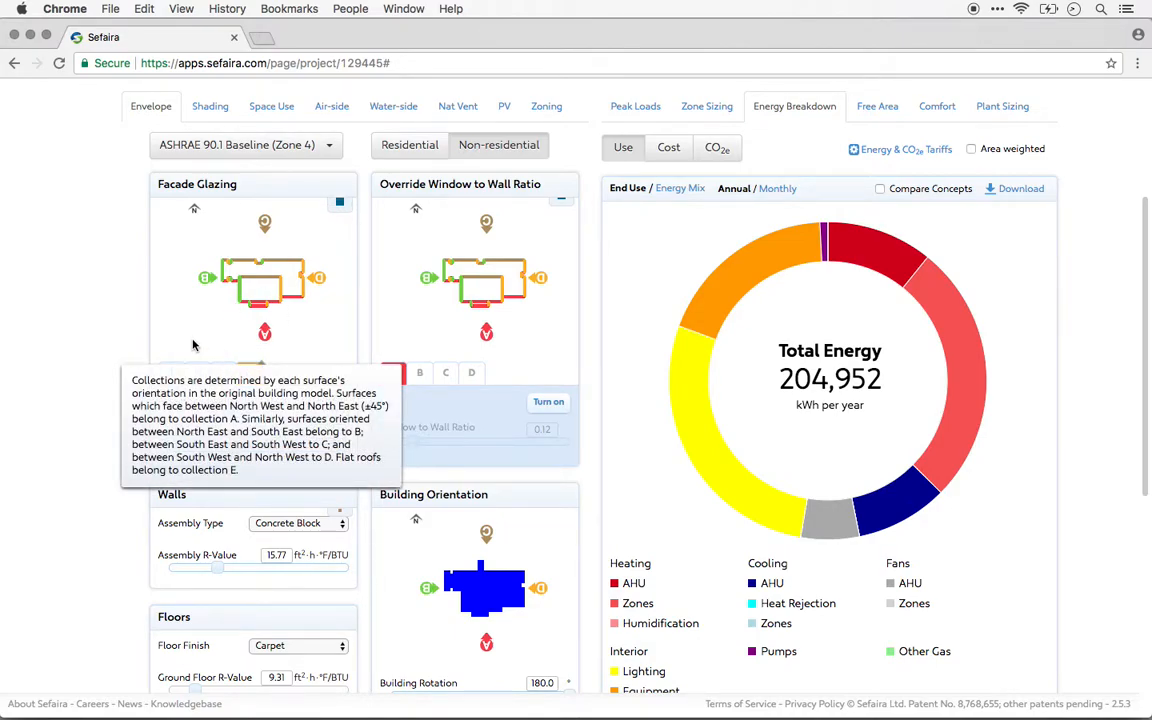
pyautogui.click(339, 202)
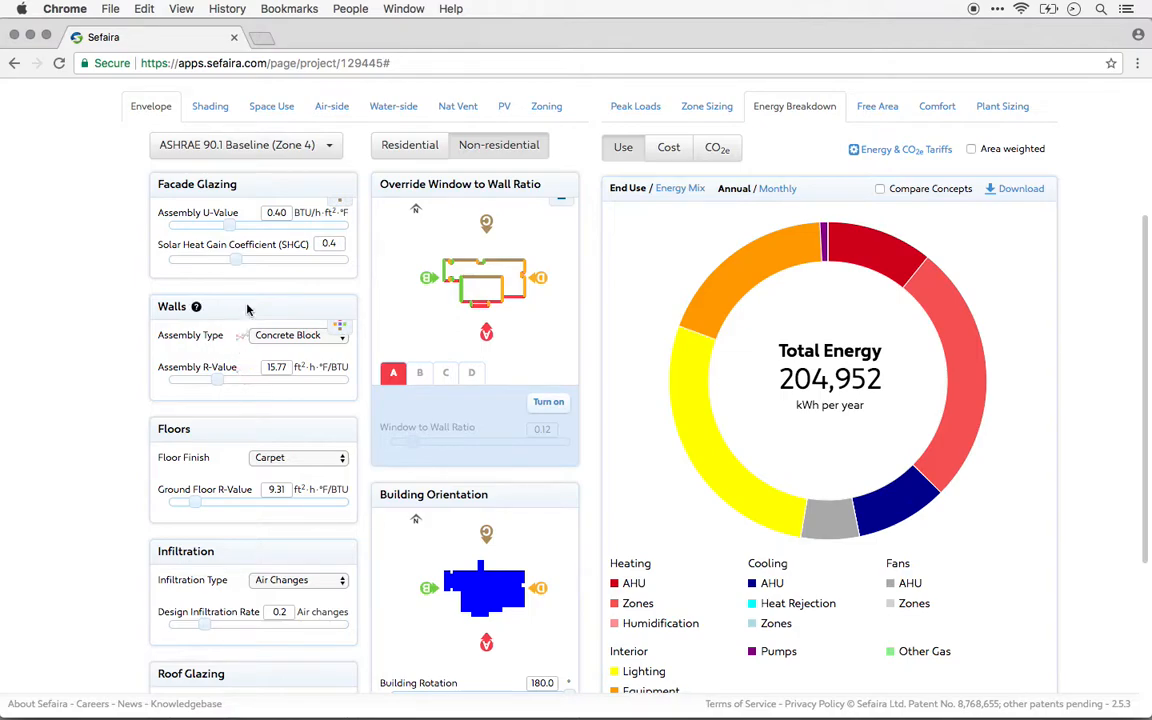
# Run a response curve simulation for the facade glazing SHGC from 0.1 to 0.9 in 10 steps.
pyautogui.click(241, 252)
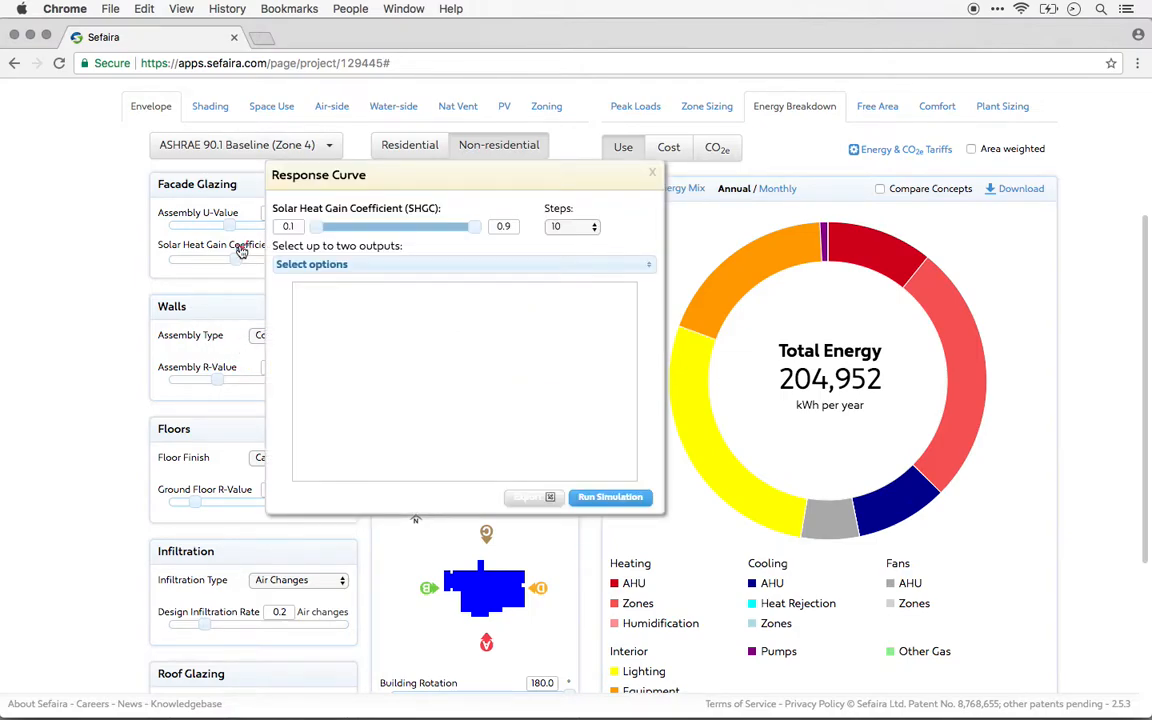
pyautogui.rightClick(601, 497)
pyautogui.click(508, 493)
pyautogui.click(598, 497)
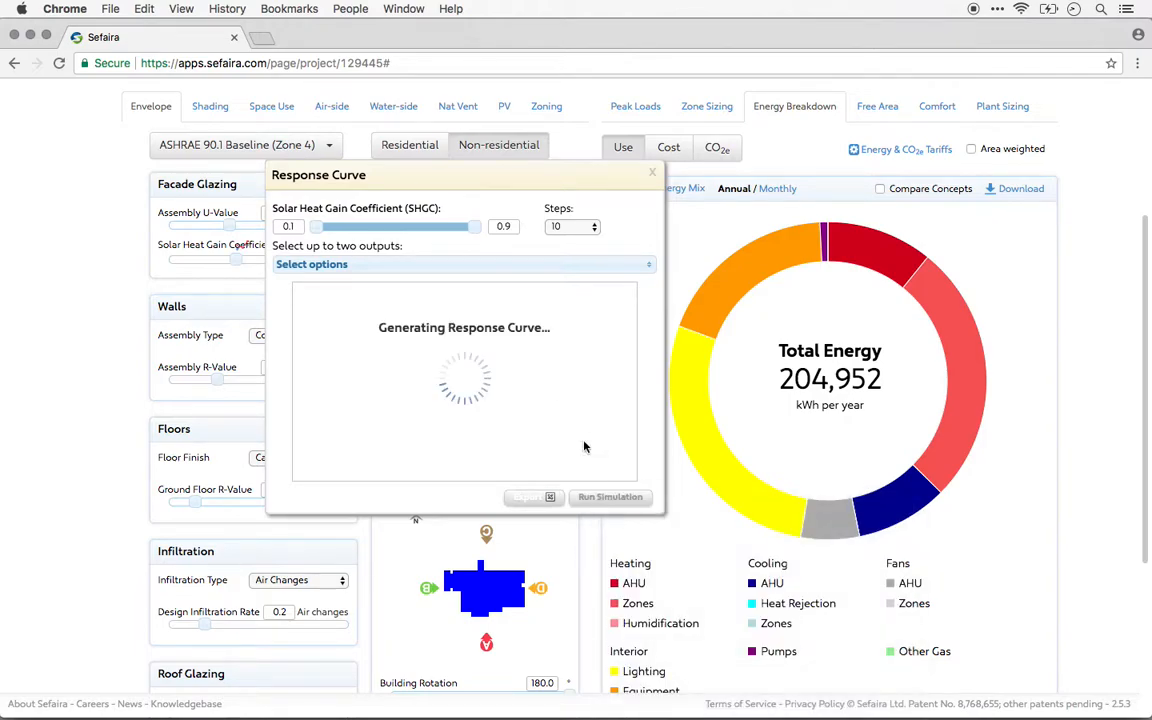
pyautogui.moveTo(483, 176); pyautogui.dragTo(562, 171)
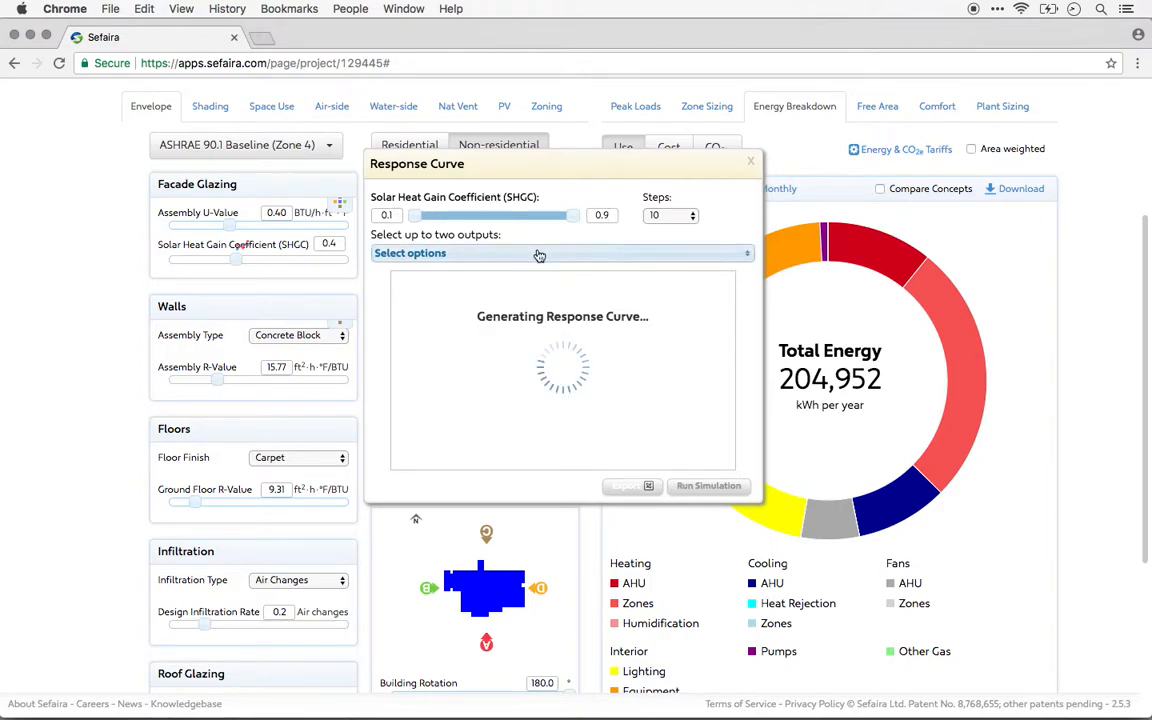
# Plot EUI (kBTU/ft2/yr) and Highest Peak Cooling Load by Zone (BTU/h/ft2) as the response curve outputs.
pyautogui.click(490, 260)
pyautogui.scroll(-5, 515, 320)
pyautogui.scroll(-5, 519, 320)
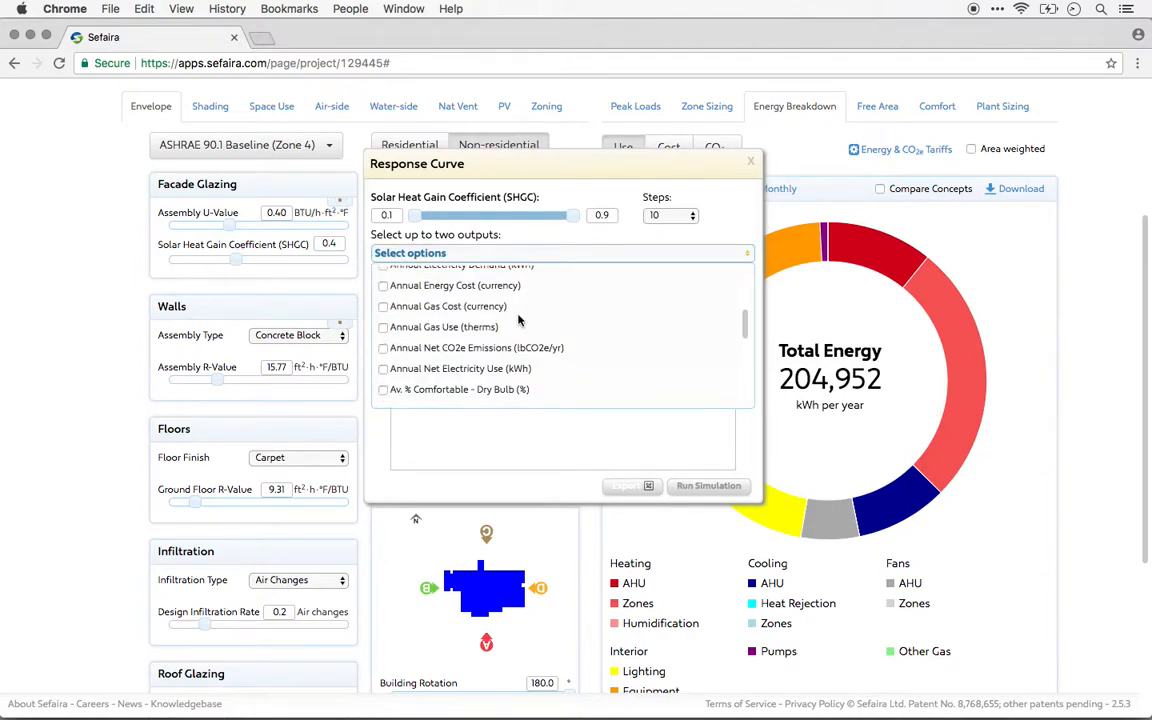
pyautogui.click(384, 342)
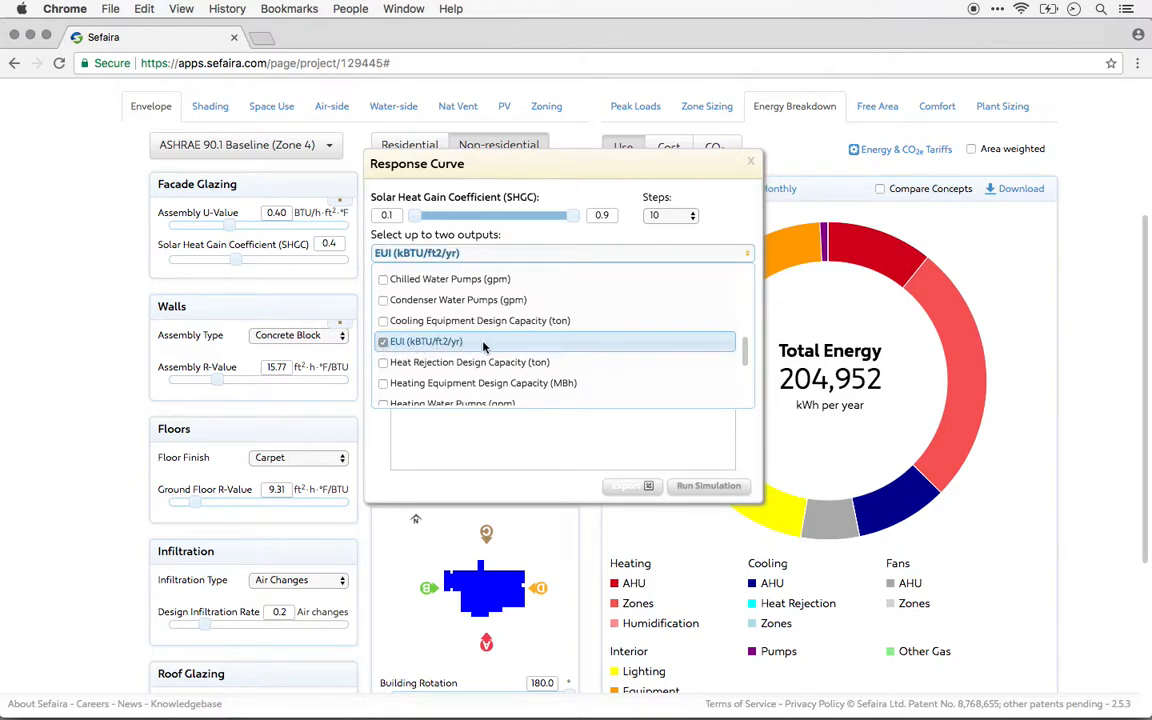
pyautogui.scroll(-3, 495, 340)
pyautogui.scroll(-3, 500, 340)
pyautogui.scroll(1, 505, 335)
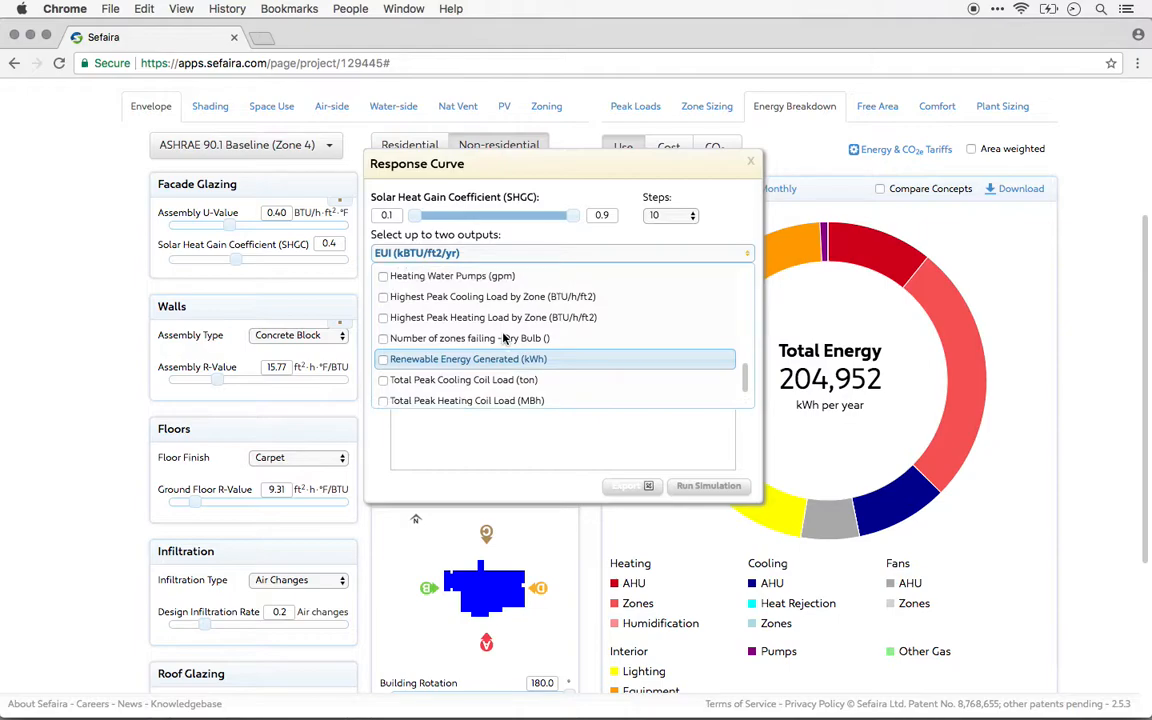
pyautogui.click(384, 297)
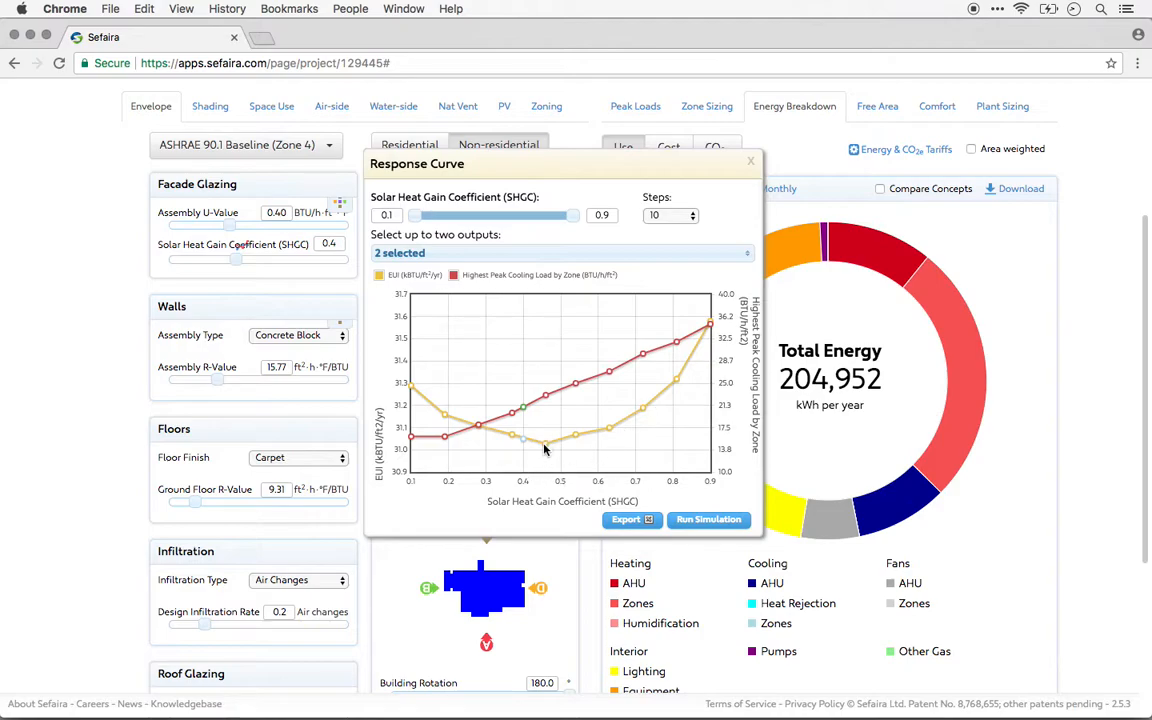
# Examine the EUI and peak cooling load points on the SHGC response curve, and close the curve.
pyautogui.moveTo(544, 449)
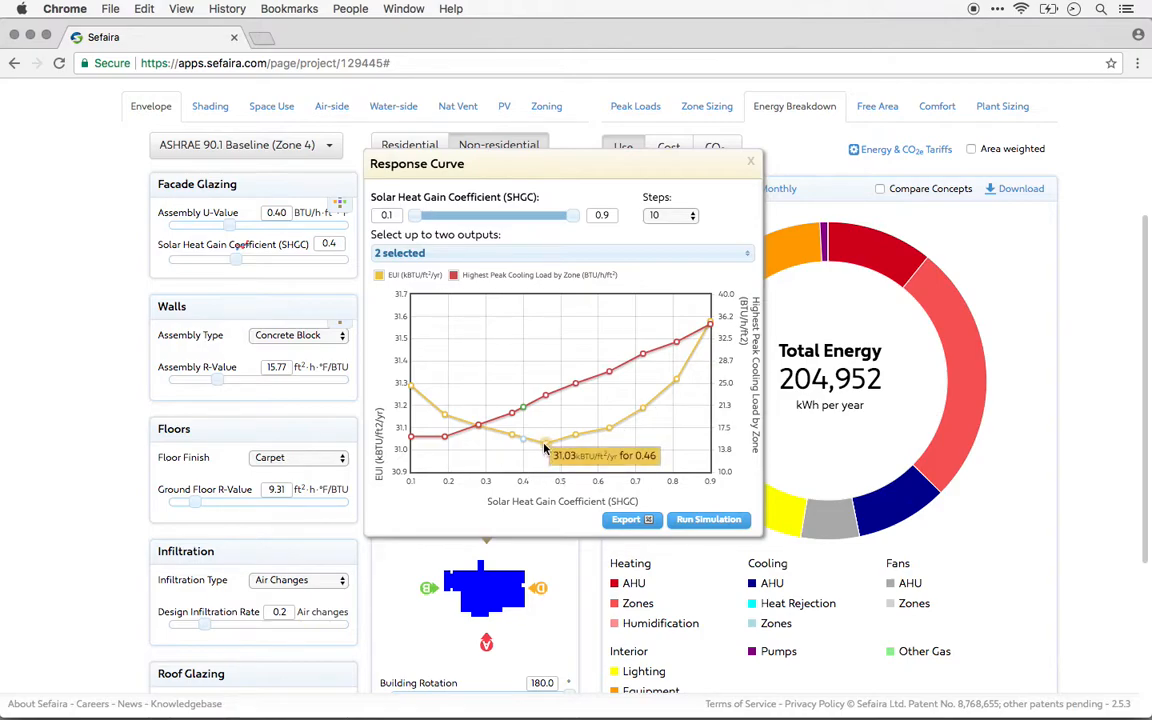
pyautogui.moveTo(592, 385)
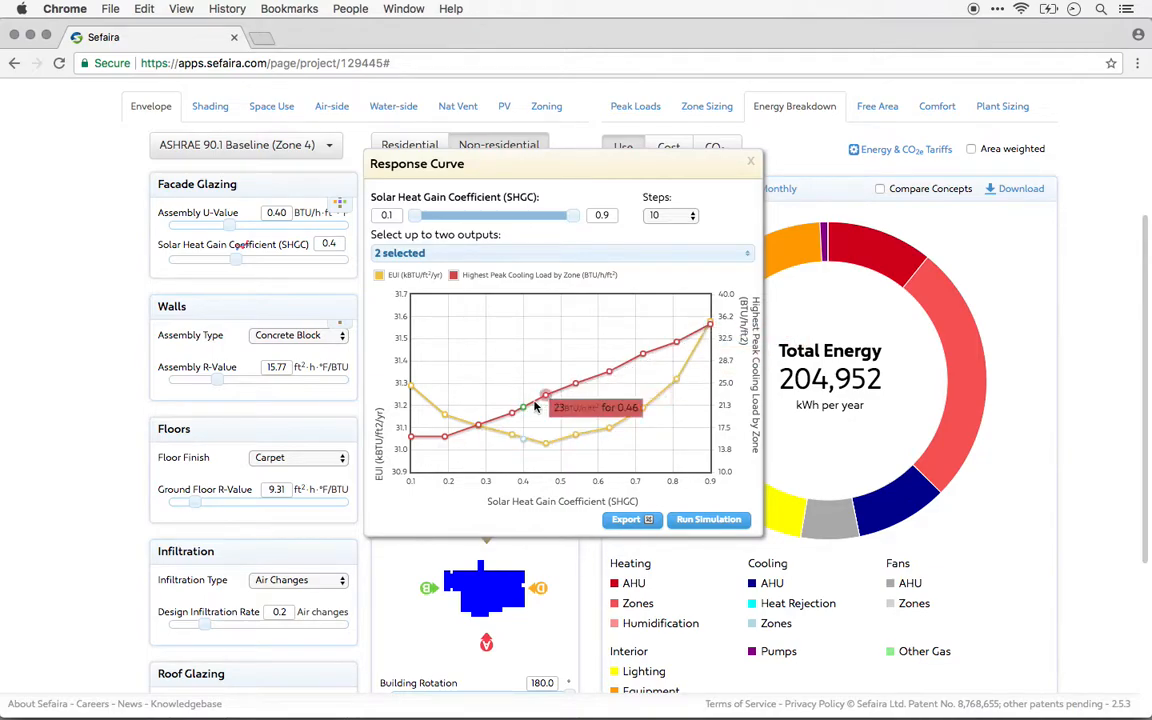
pyautogui.moveTo(446, 441)
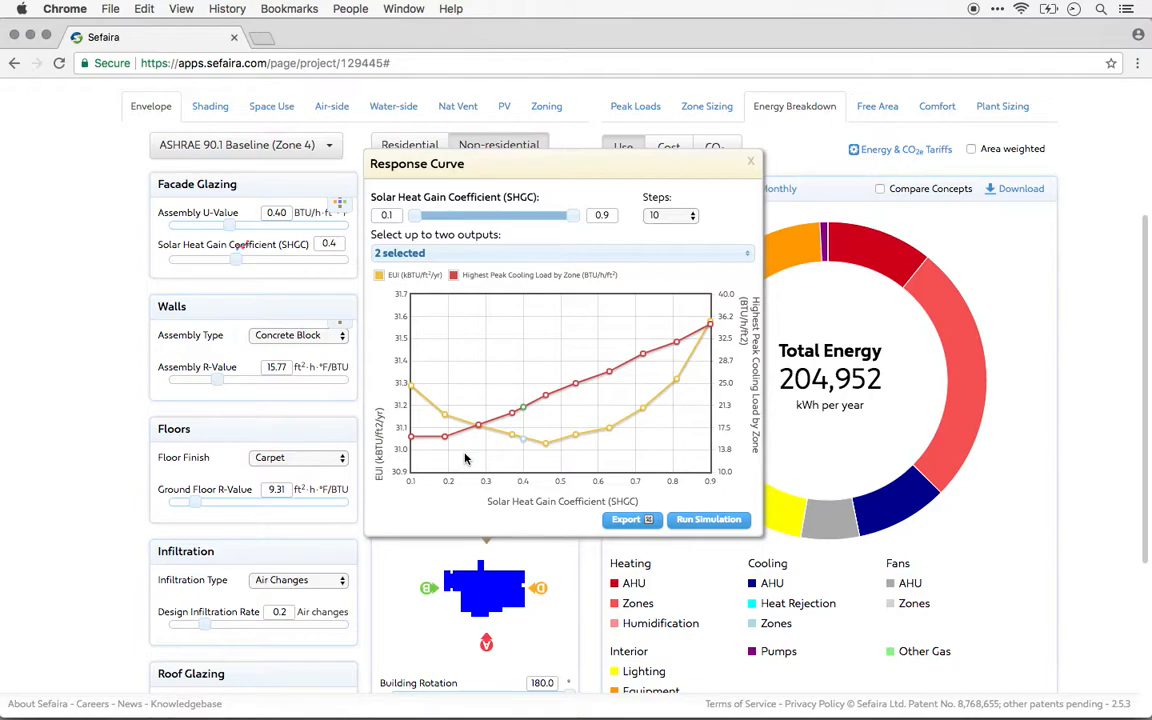
pyautogui.click(751, 162)
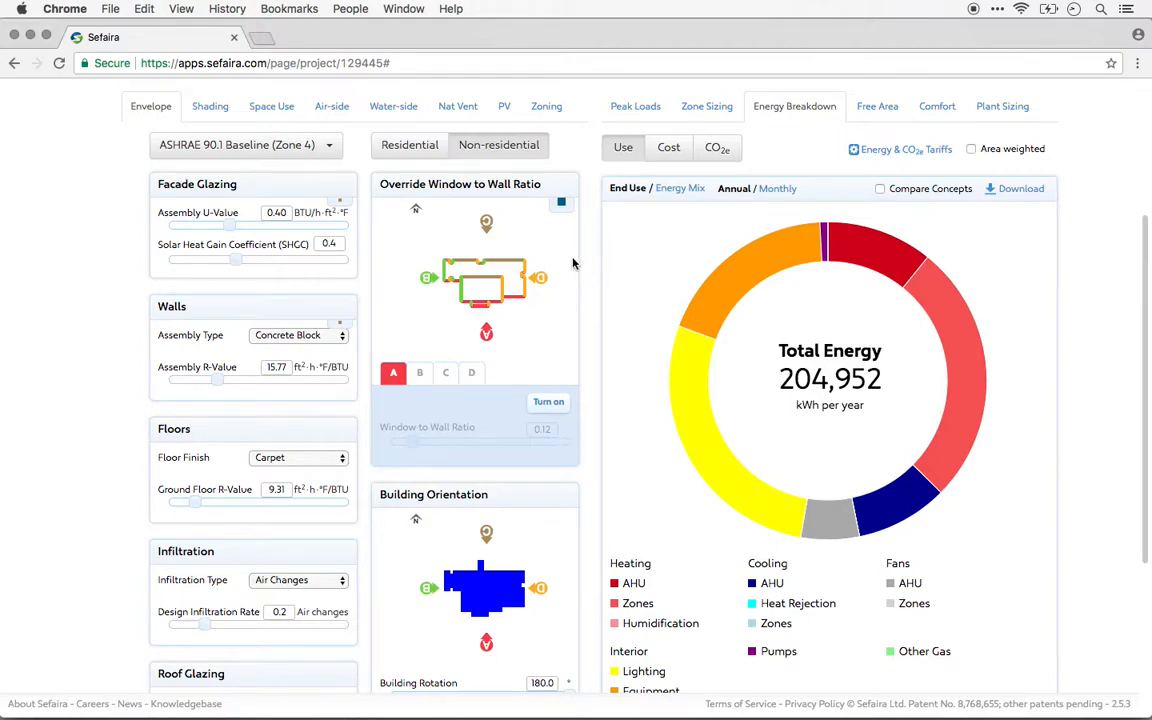
# Try the window-to-wall ratio override for facade collection A and turn it off again.
pyautogui.click(561, 203)
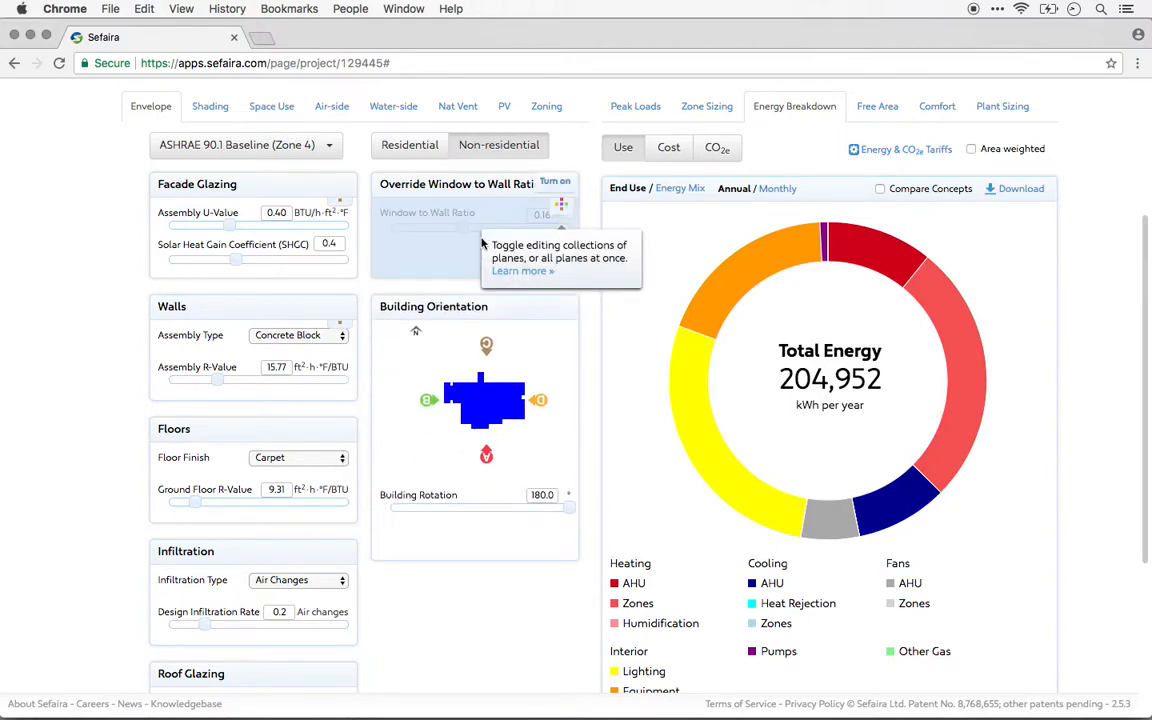
pyautogui.click(503, 190)
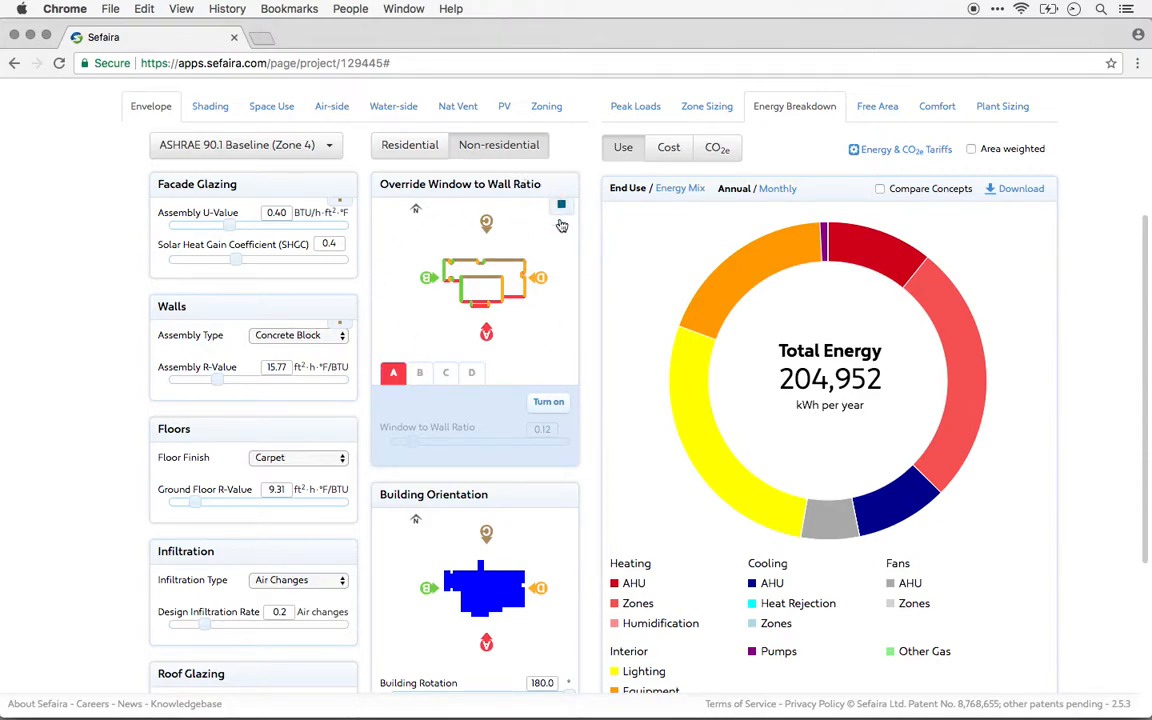
pyautogui.click(548, 401)
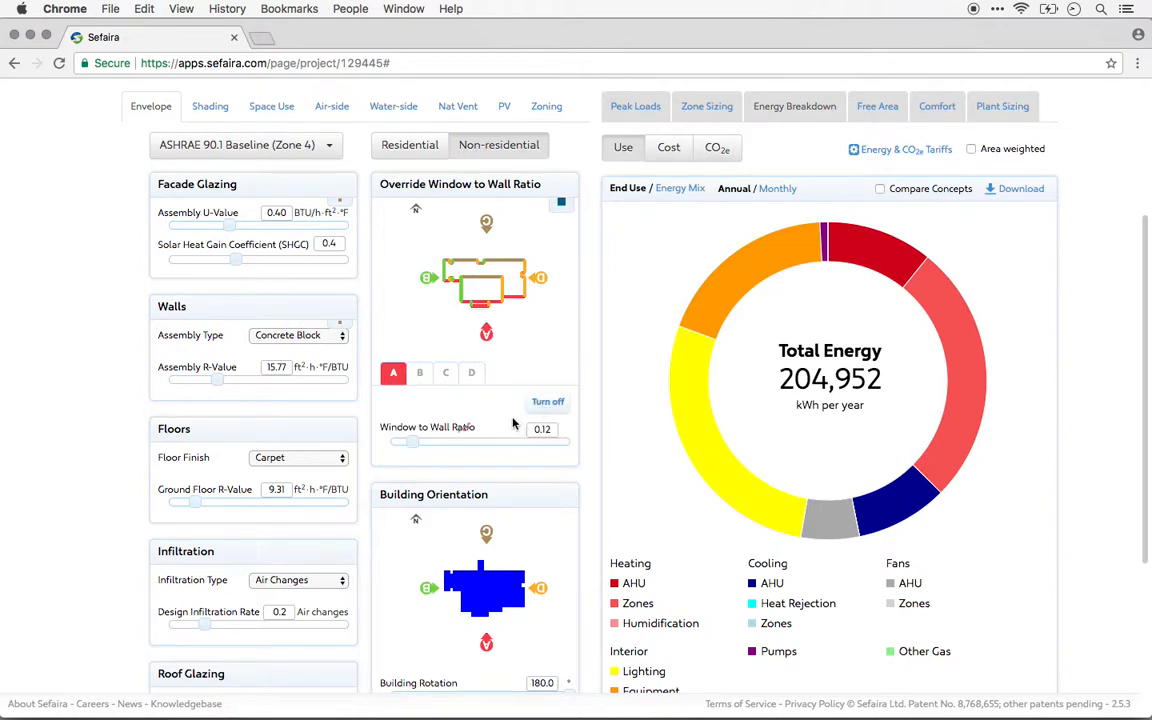
pyautogui.doubleClick(547, 431)
pyautogui.click(548, 402)
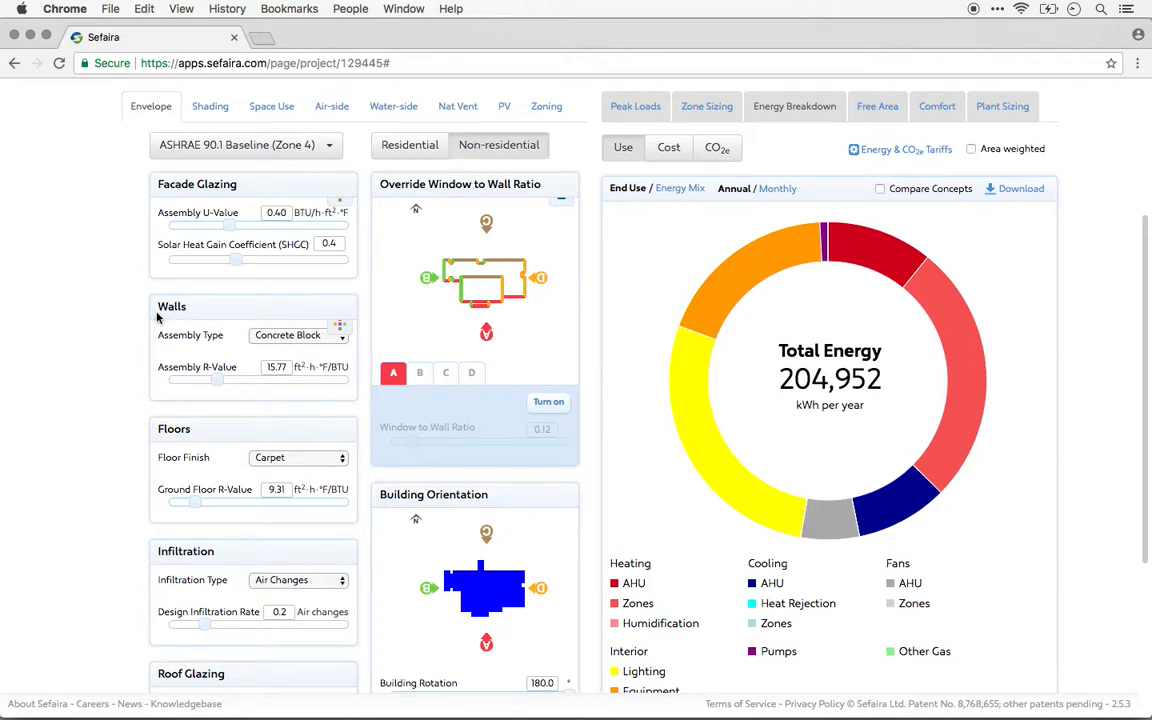
# Review the wall assembly type options, the Walls help note and the per-orientation wall editing without changing any values.
pyautogui.click(300, 339)
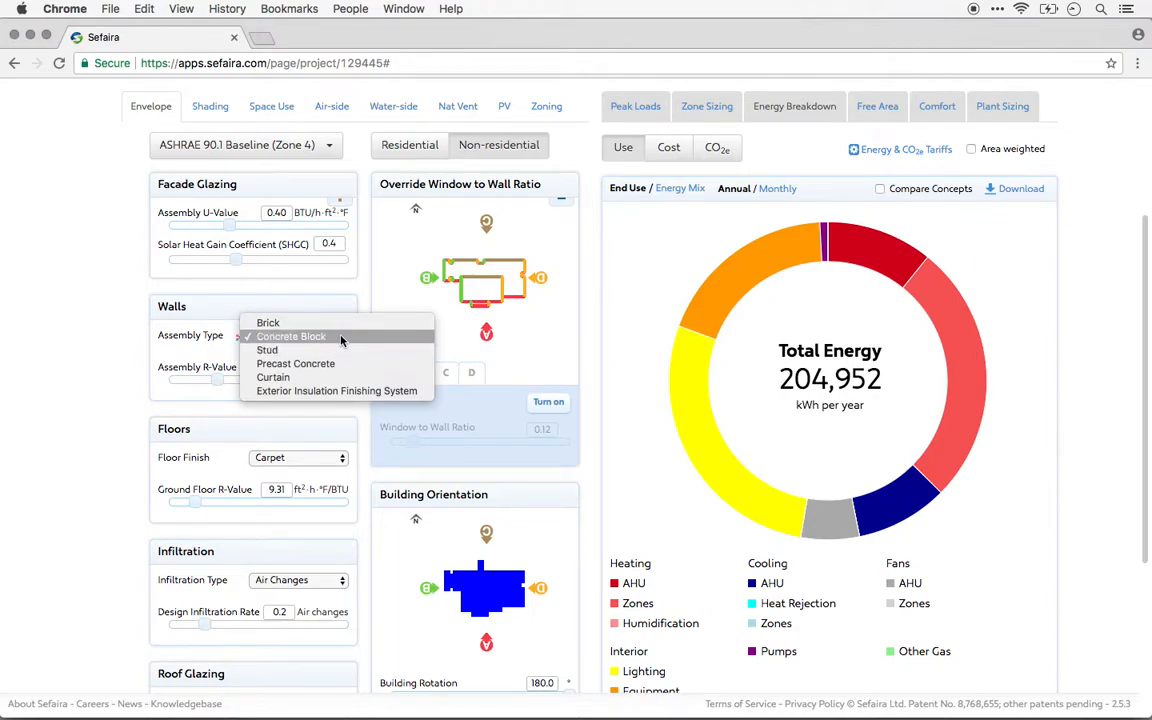
pyautogui.click(141, 342)
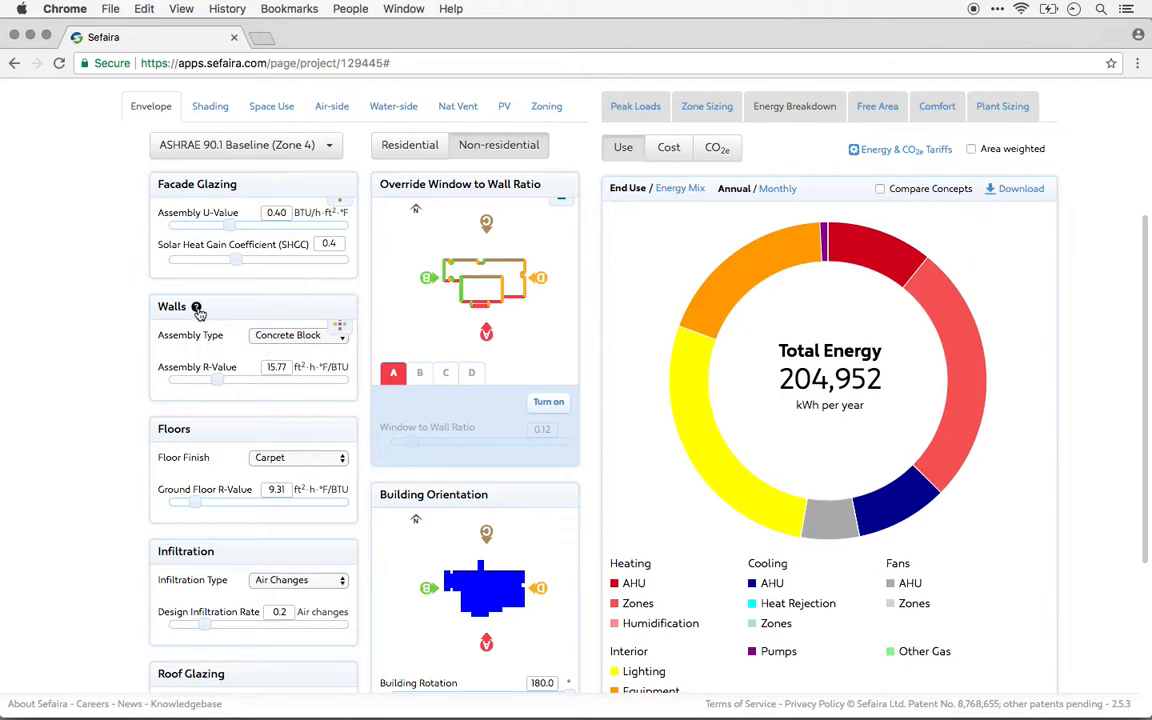
pyautogui.click(196, 308)
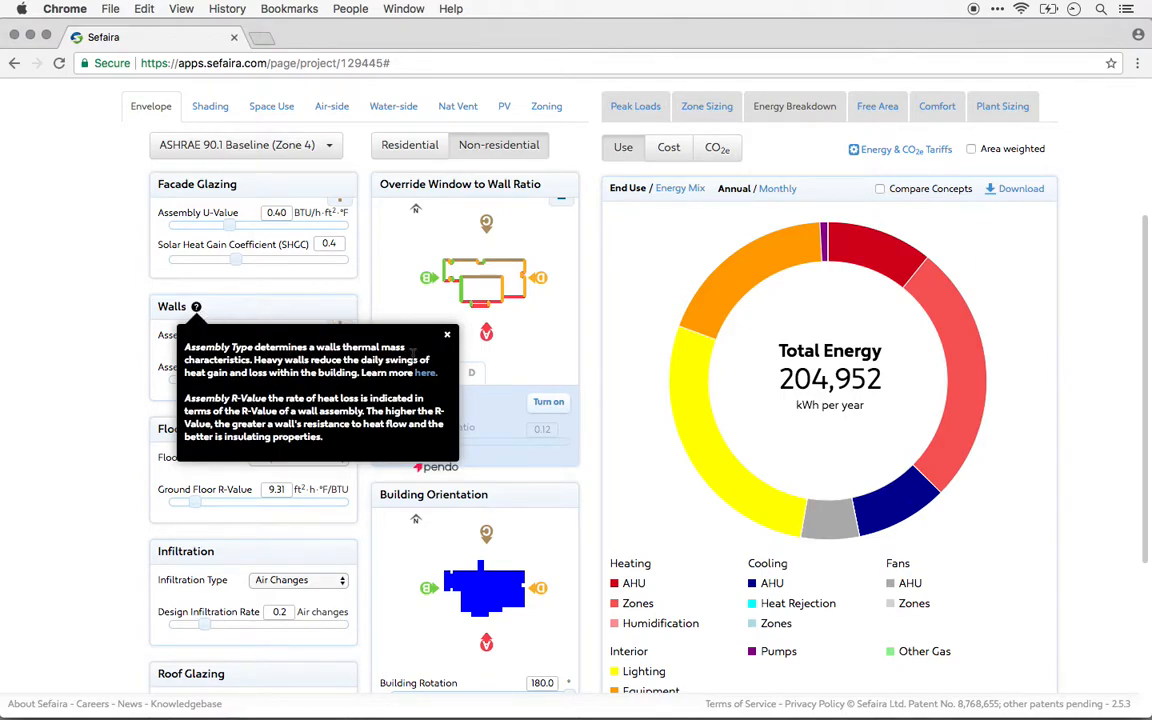
pyautogui.click(447, 334)
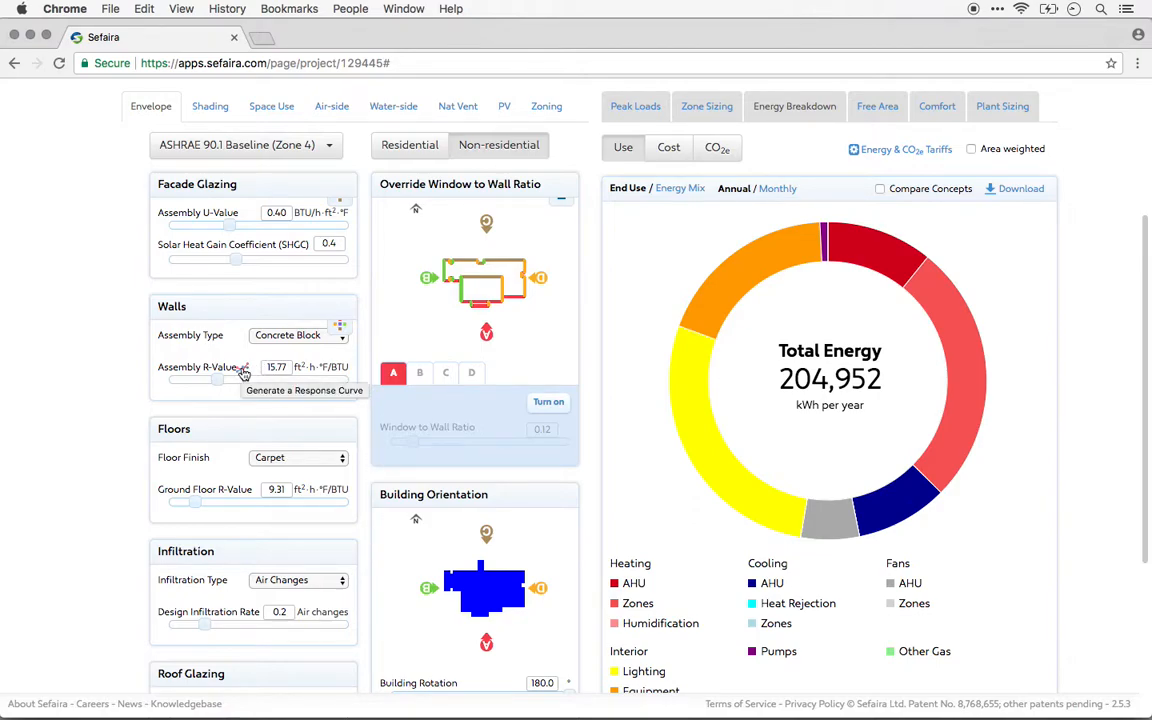
pyautogui.click(341, 337)
pyautogui.click(341, 337)
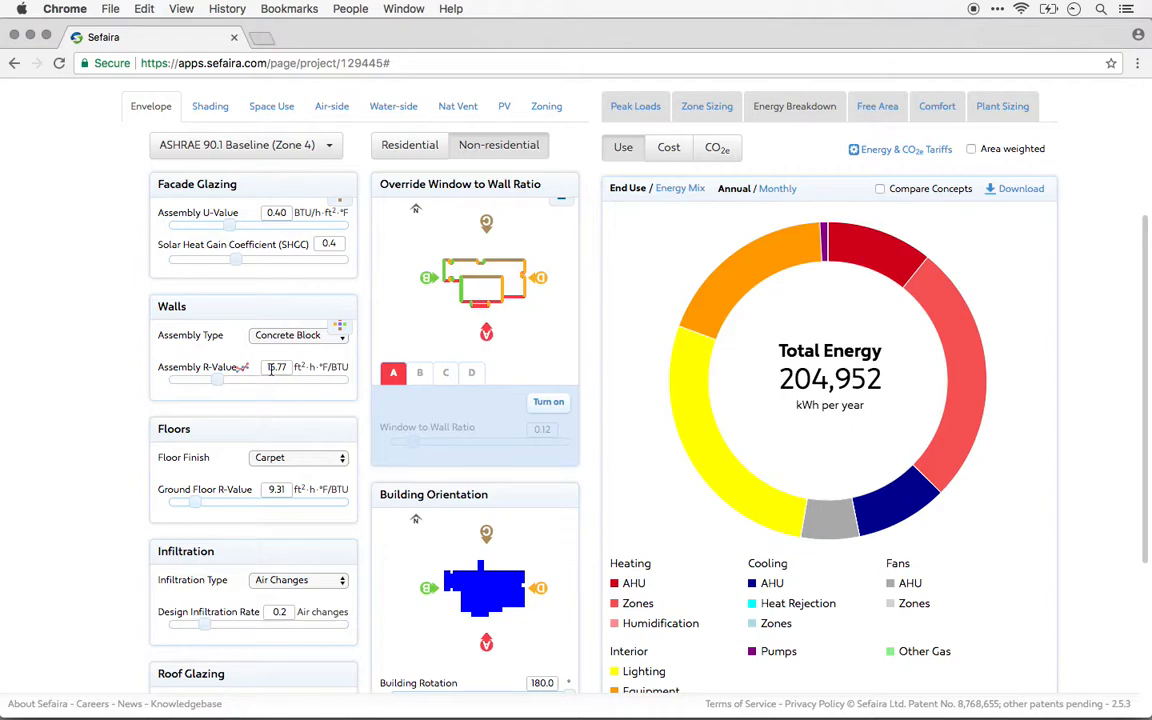
# Review the available floor finish options, keeping Carpet selected.
pyautogui.scroll(-5, 64, 419)
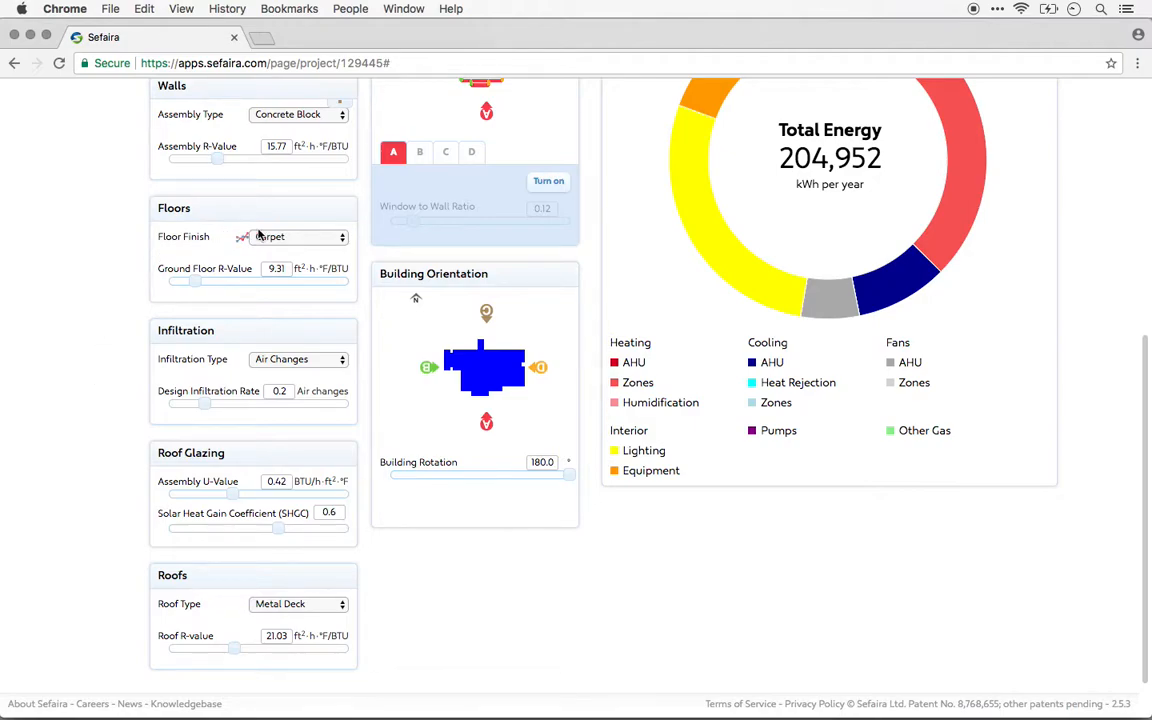
pyautogui.click(308, 238)
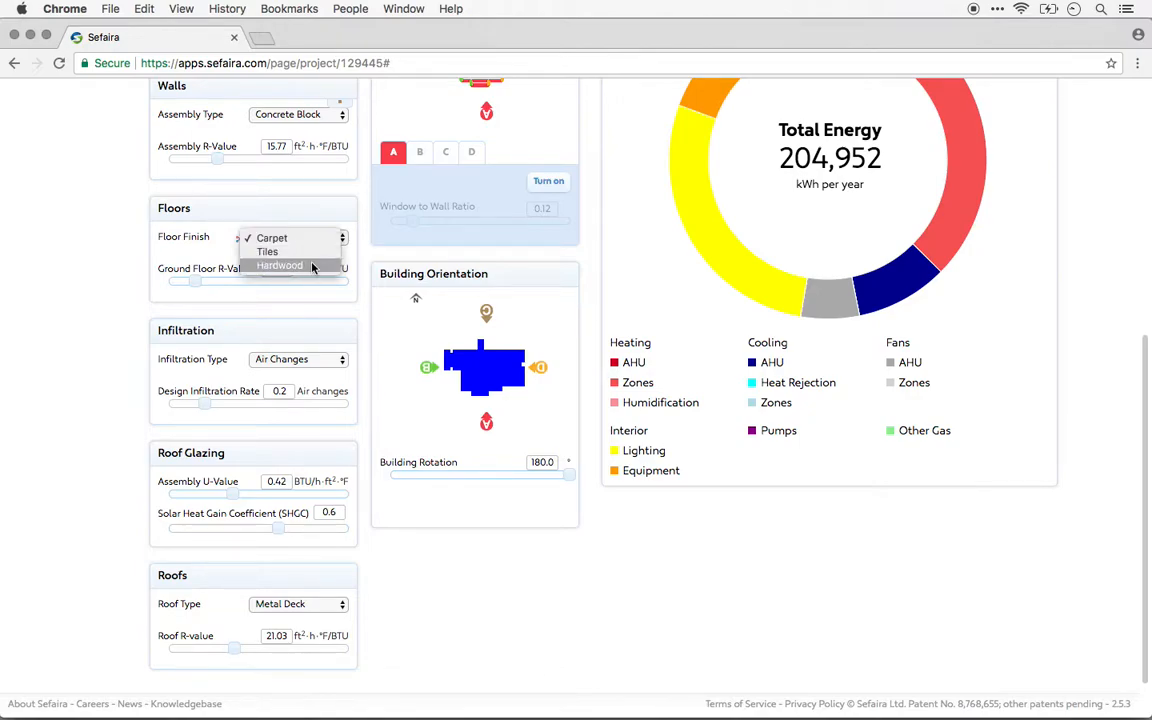
pyautogui.click(181, 260)
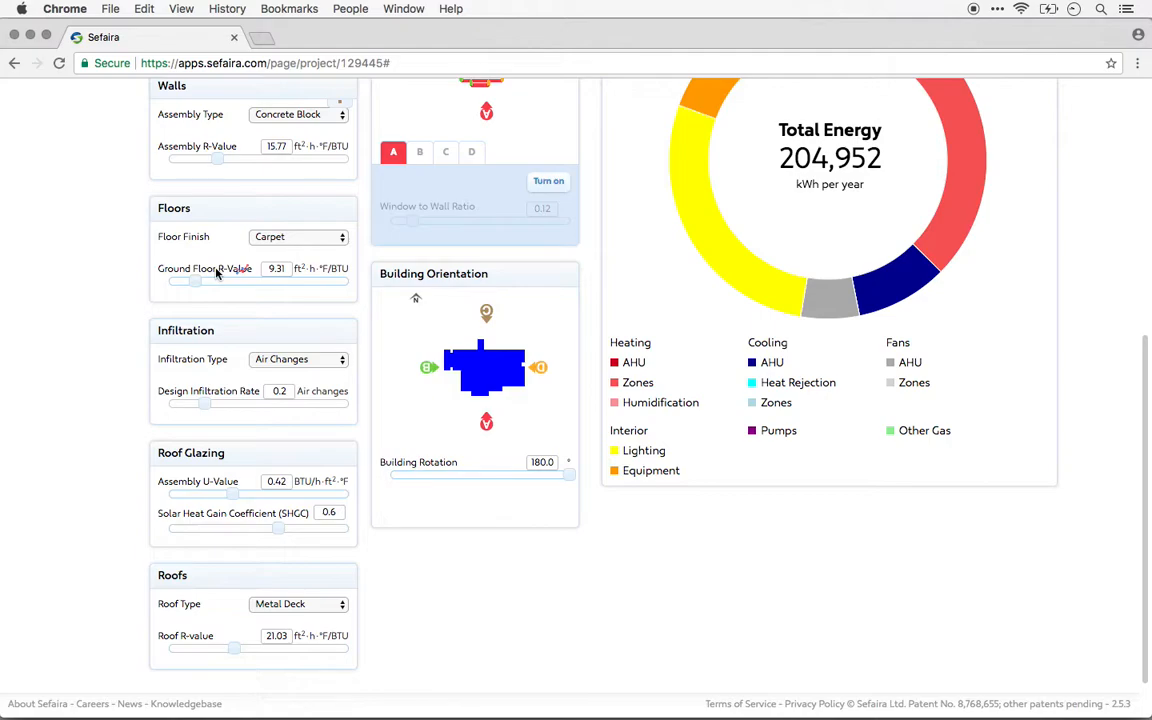
# Try the Facade Area and Crack Infiltration types for the building's infiltration, and set the type back to Air Changes.
pyautogui.scroll(-1, 116, 318)
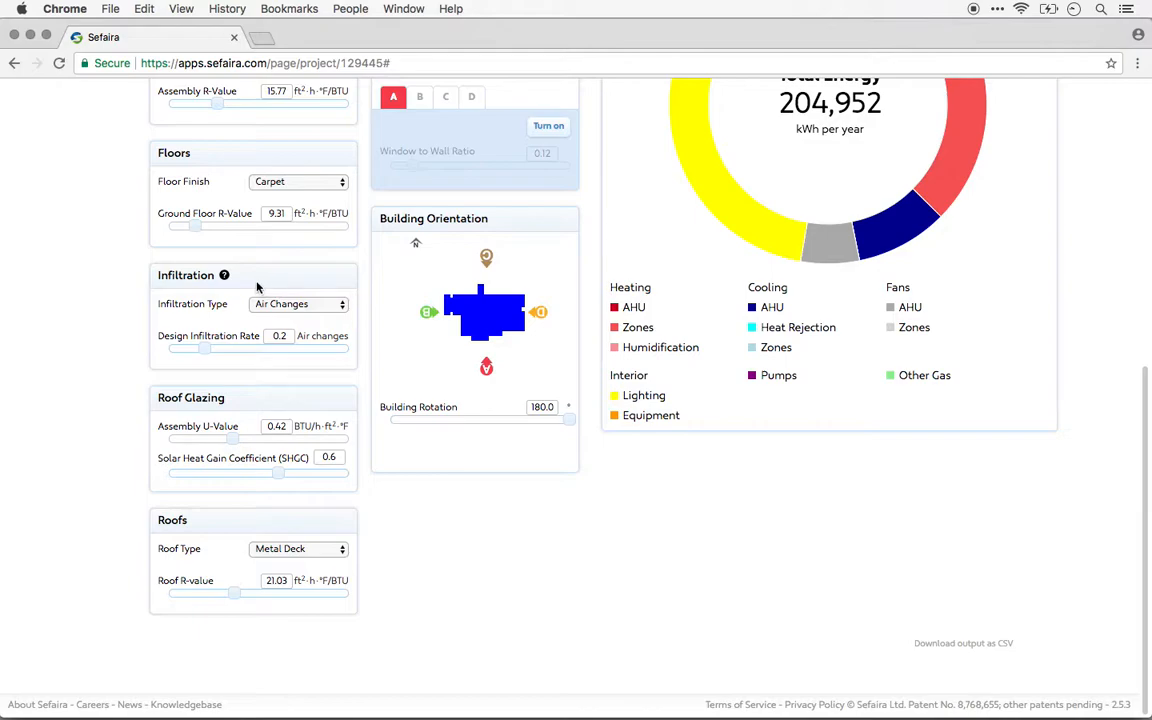
pyautogui.click(324, 306)
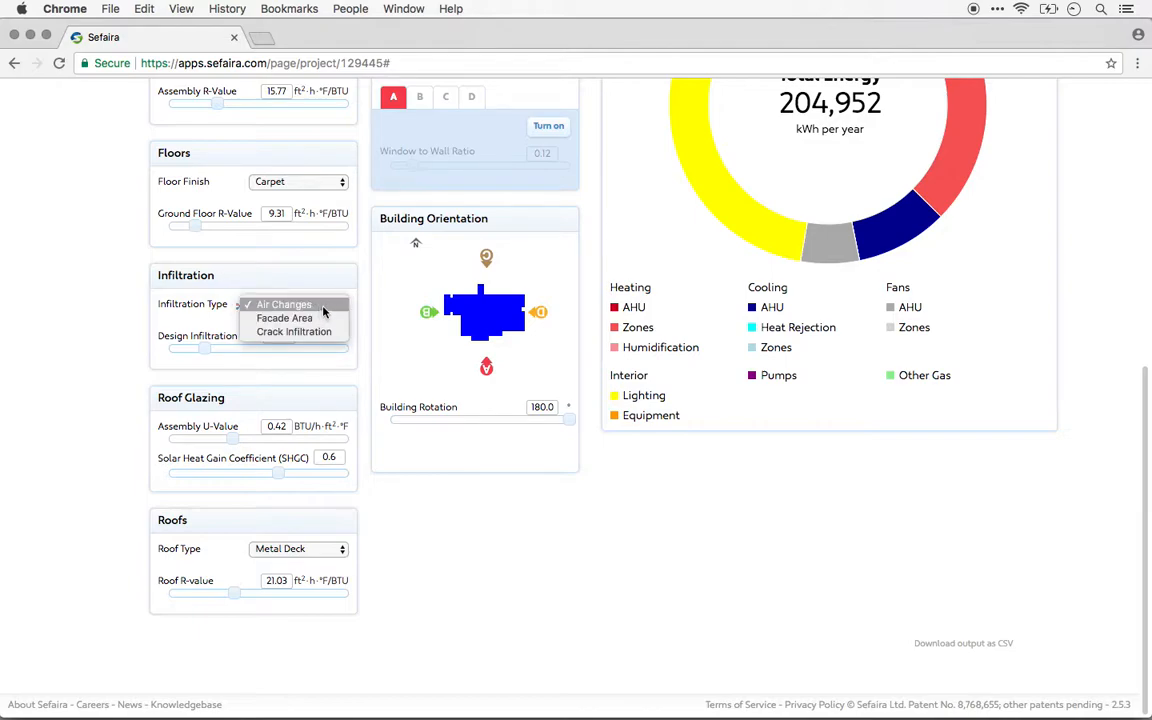
pyautogui.click(322, 318)
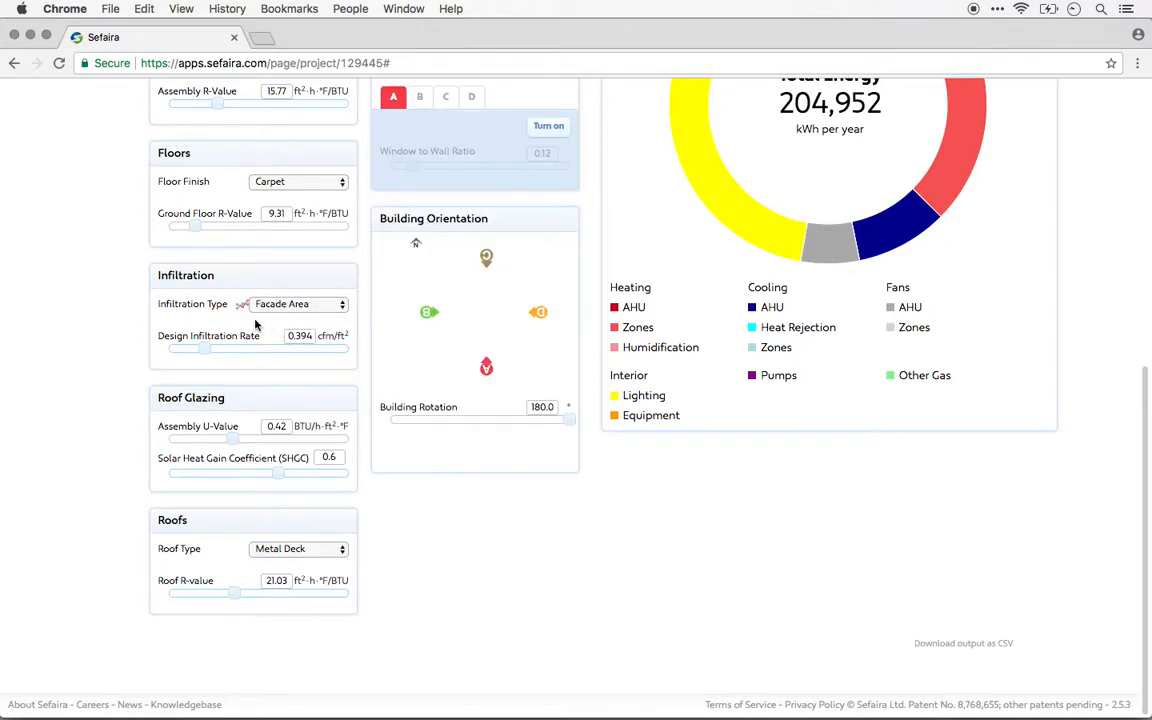
pyautogui.click(290, 304)
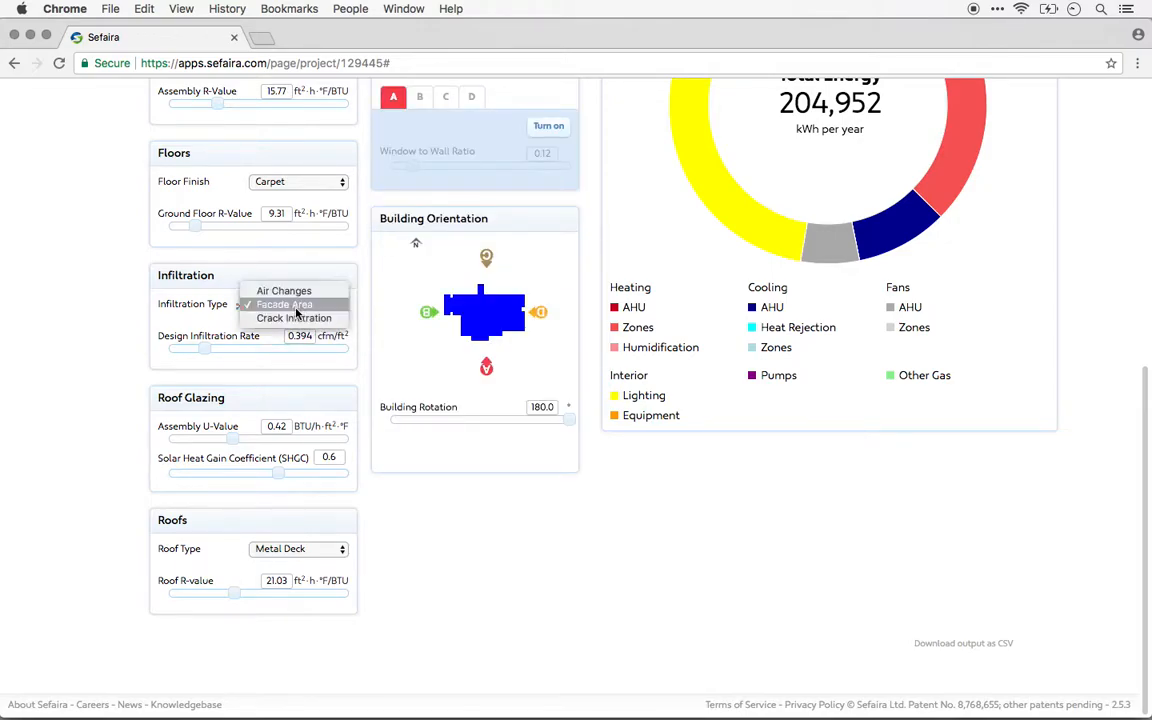
pyautogui.click(318, 319)
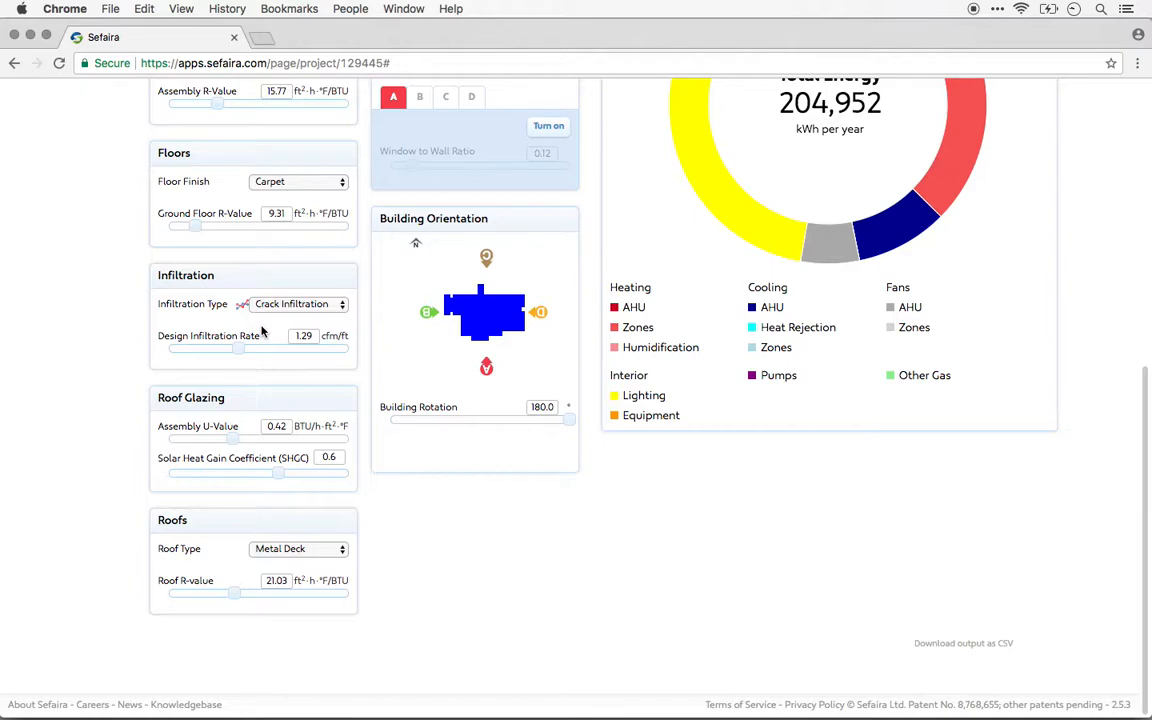
pyautogui.click(275, 304)
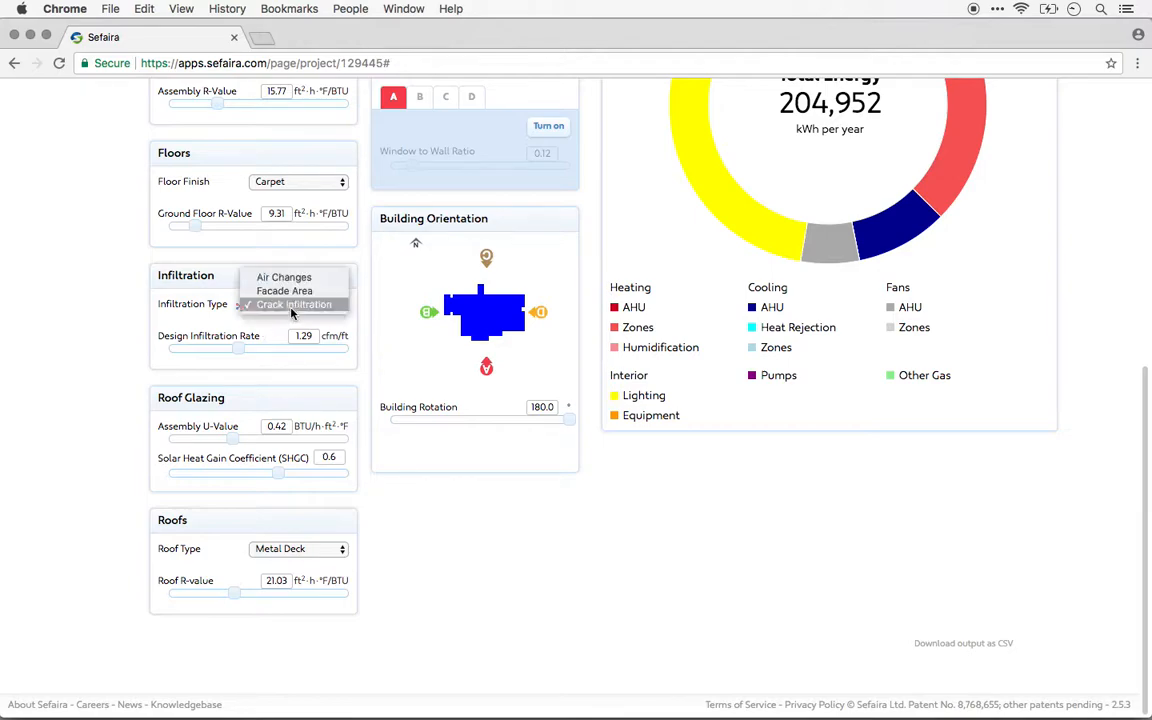
pyautogui.click(301, 283)
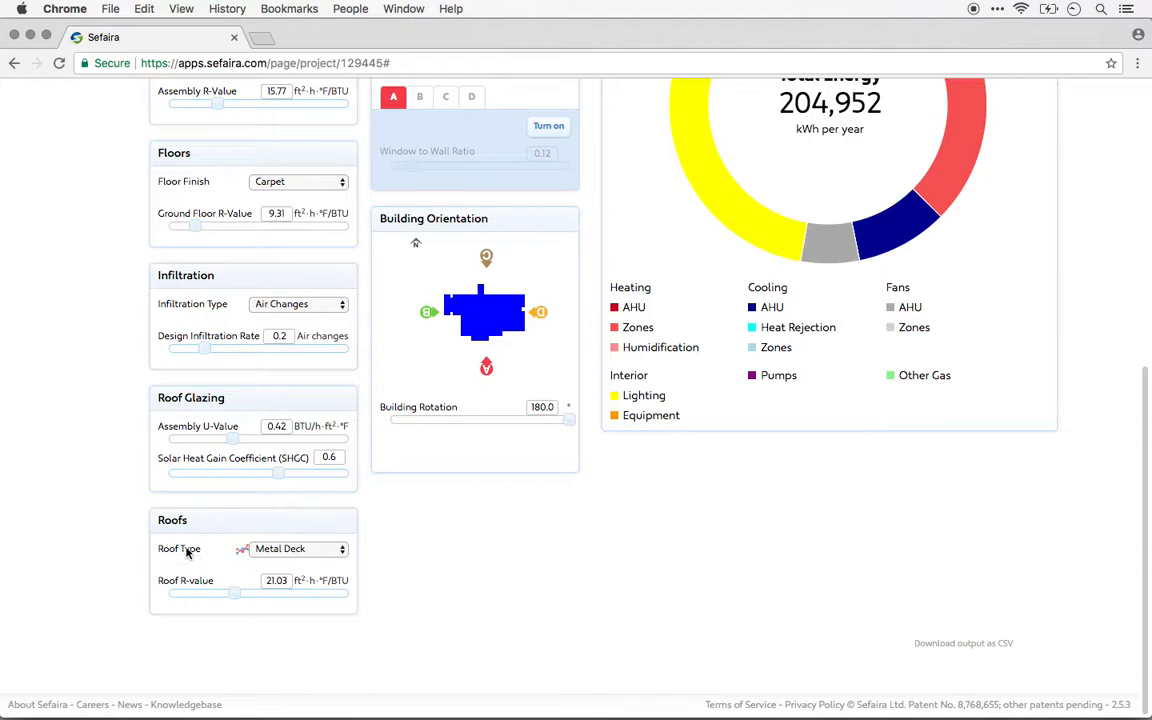
# Review the roof type options and the Roofs help note without changing the Metal Deck roof, and return to the building orientation settings.
pyautogui.click(312, 550)
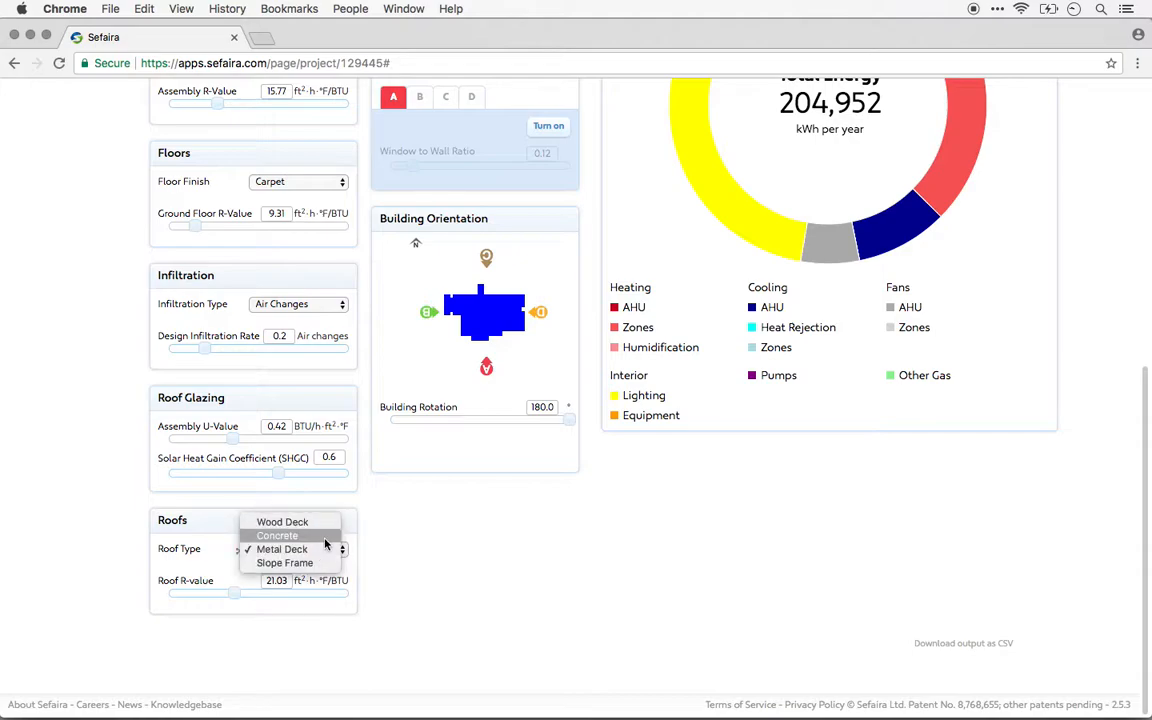
pyautogui.click(421, 535)
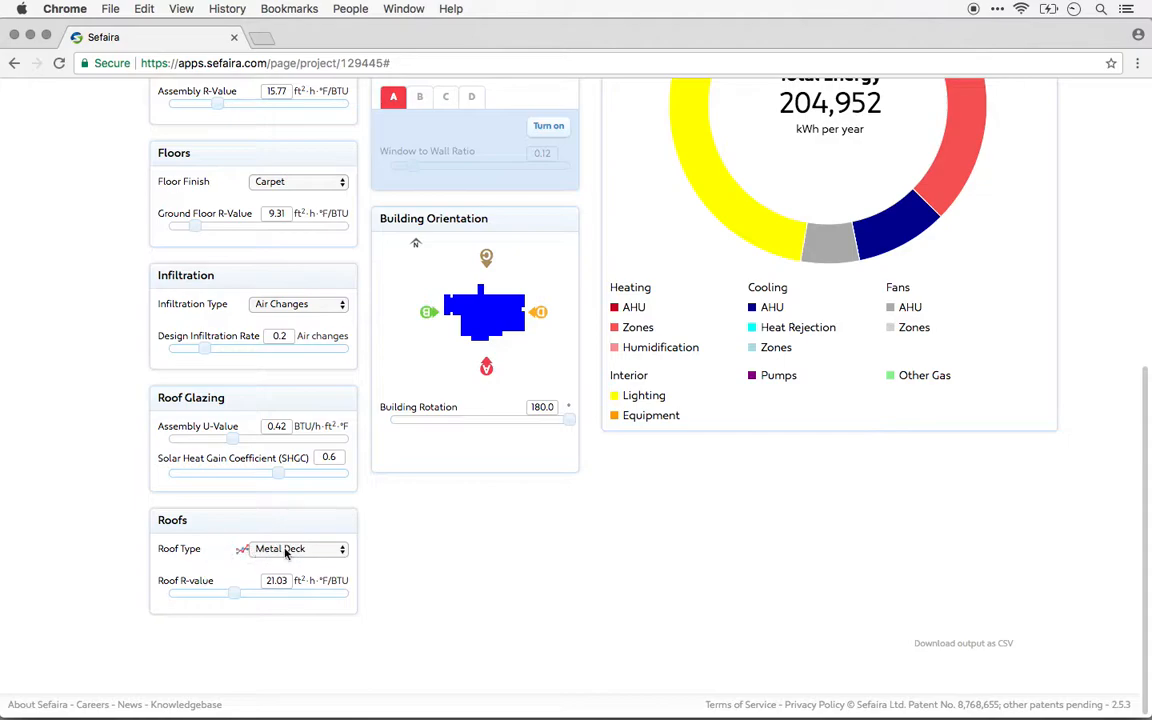
pyautogui.click(196, 520)
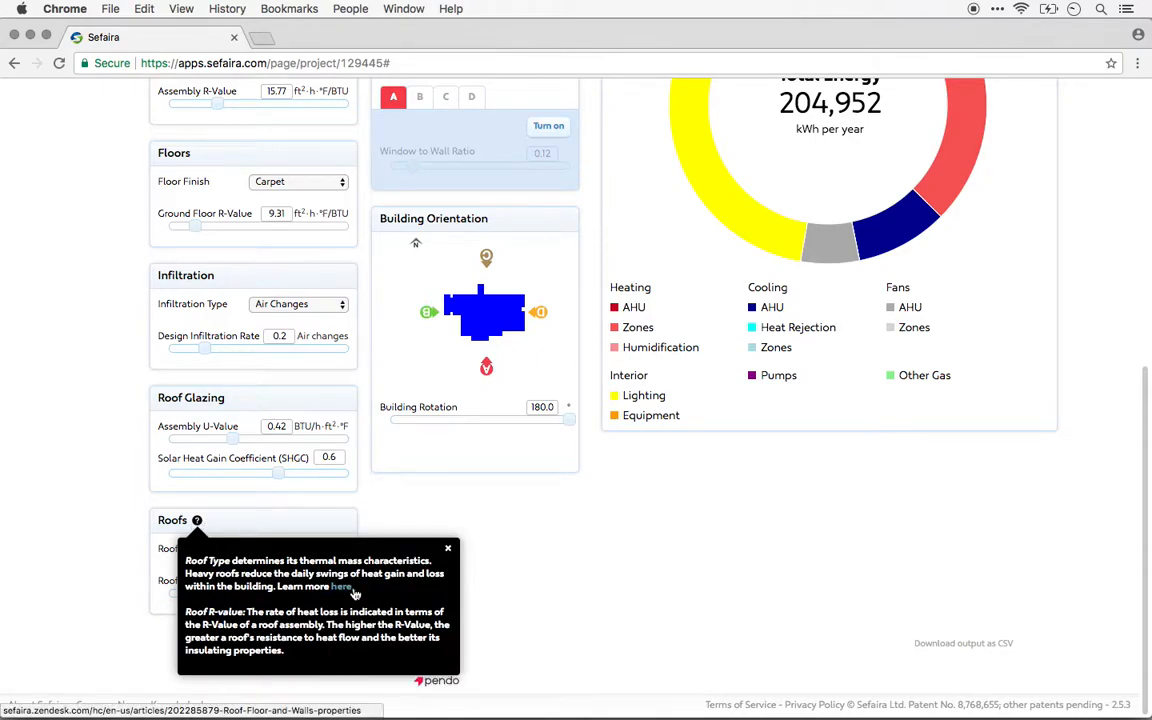
pyautogui.click(447, 549)
pyautogui.scroll(5, 446, 553)
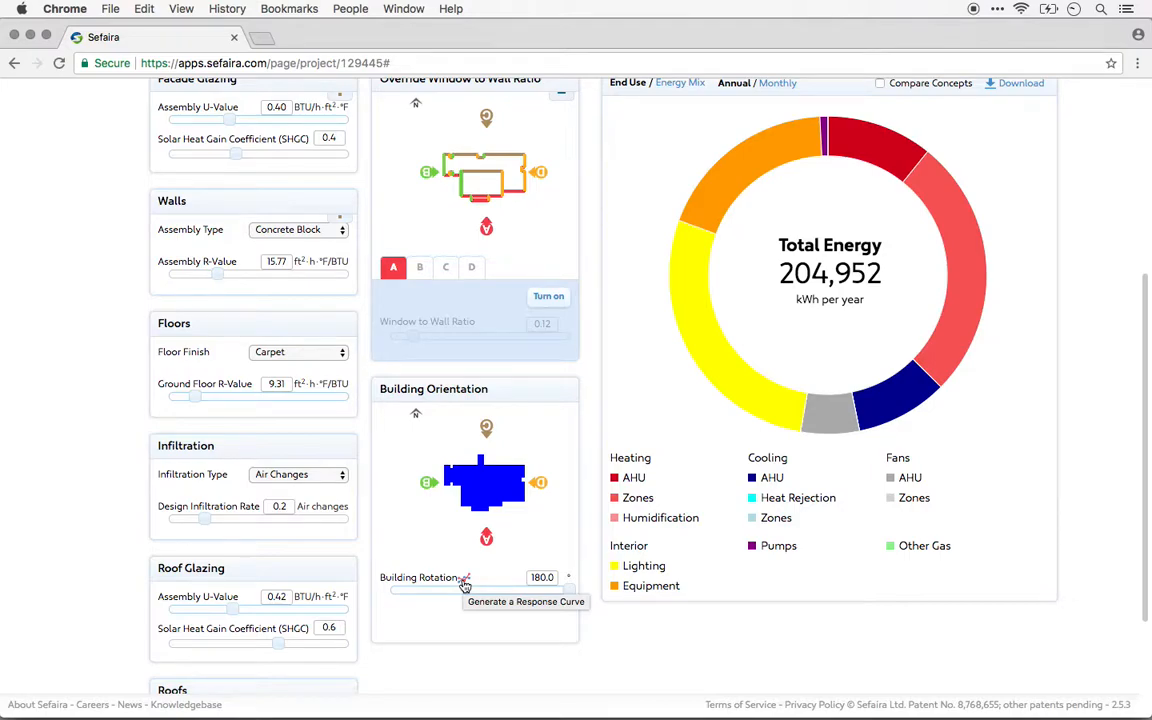
pyautogui.scroll(2, 465, 586)
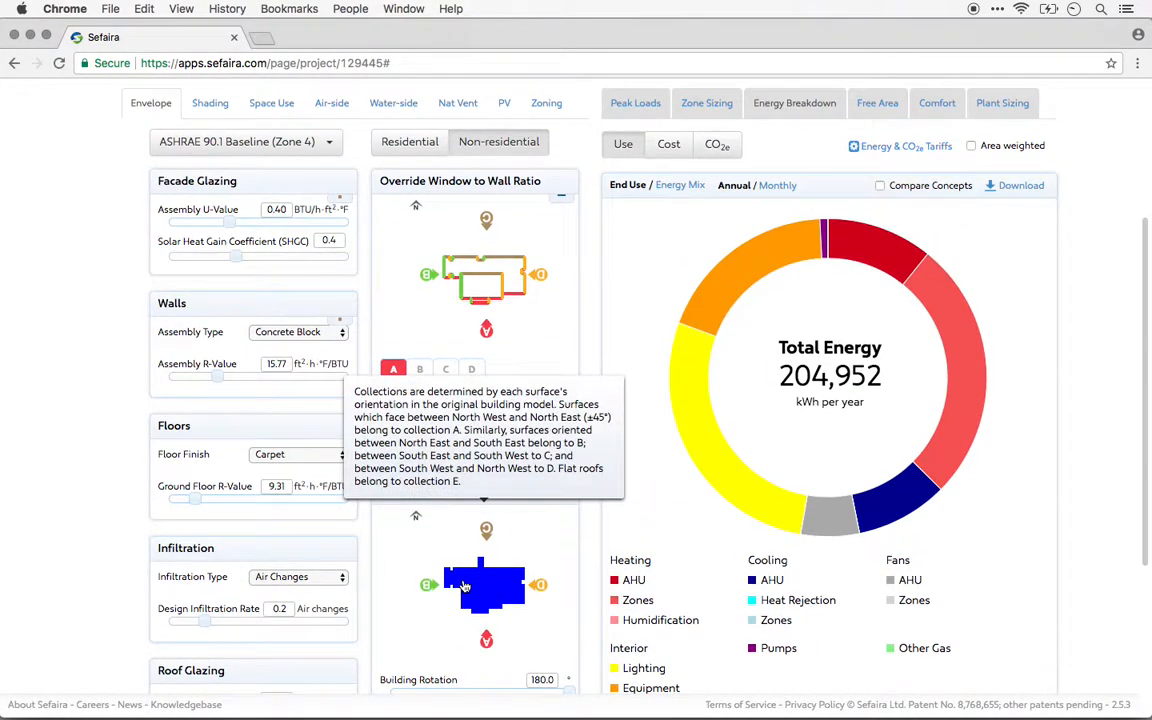